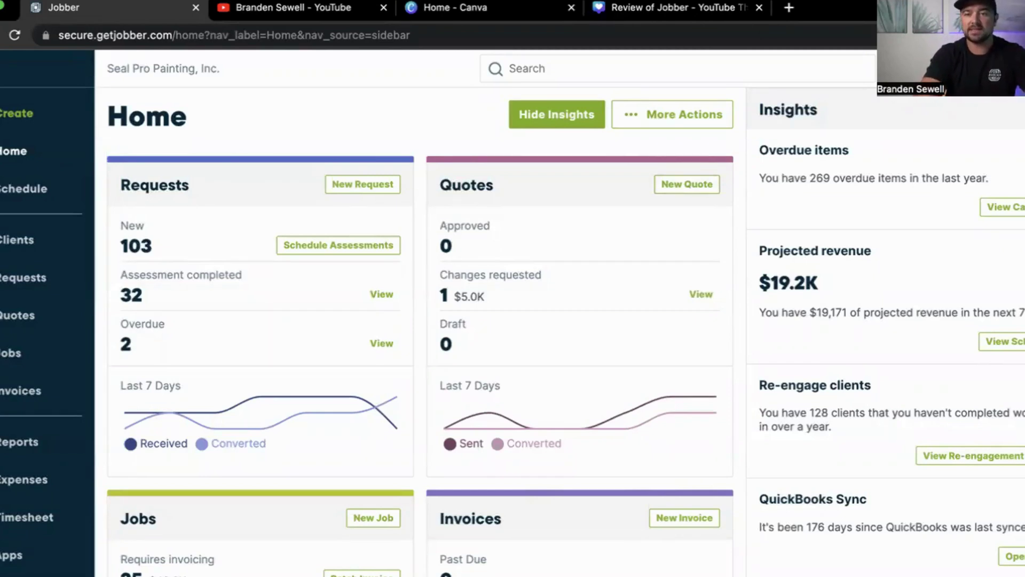
- Open the getjobber.com Pricing page in a new tab, showing Lite $9, Core $49, Connect $129 and Grow $249
{"action": "left_click", "coordinate": [789, 7]}
{"action": "type", "text": "g"}
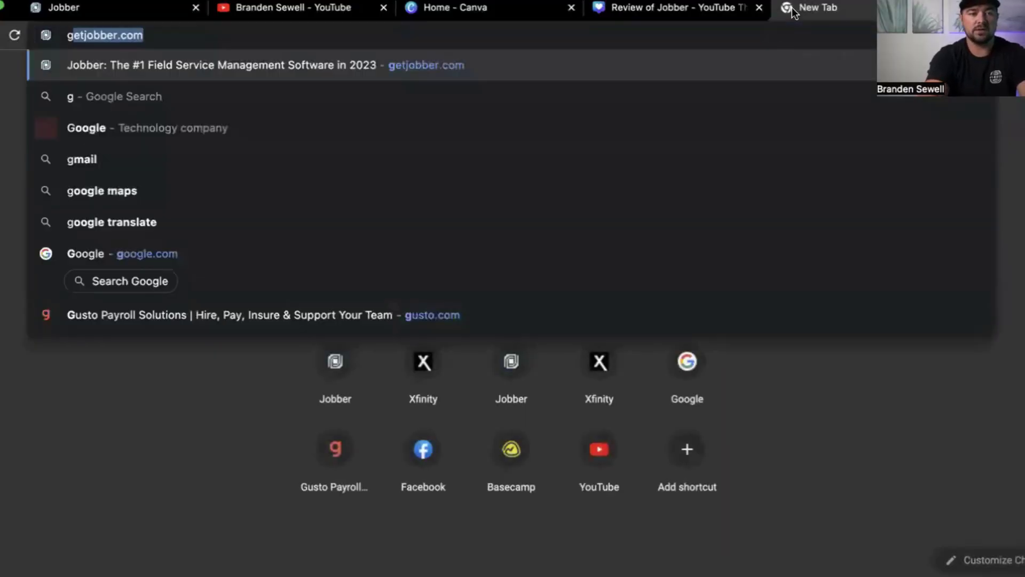
{"action": "key", "text": "Return"}
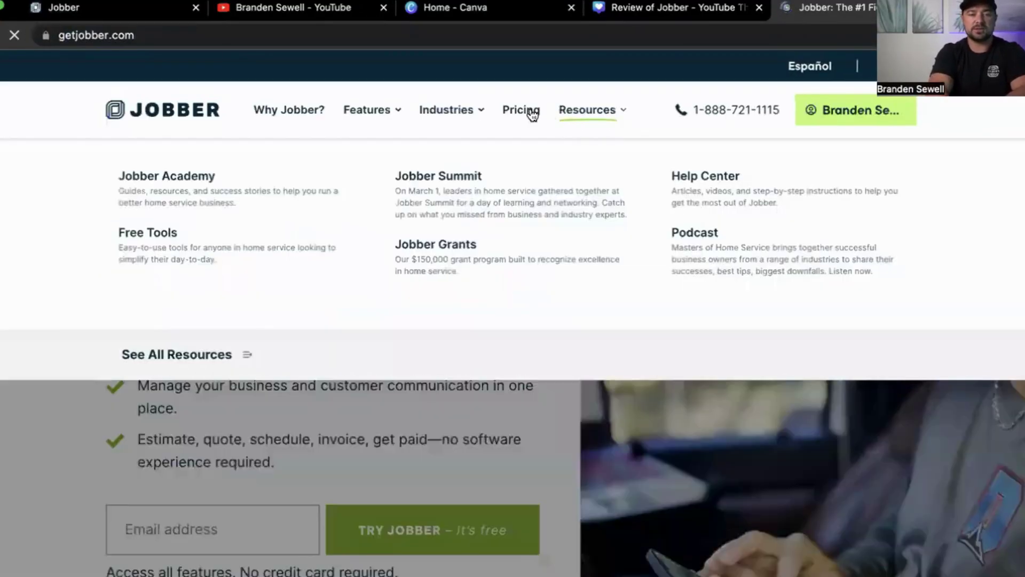
{"action": "left_click", "coordinate": [530, 112]}
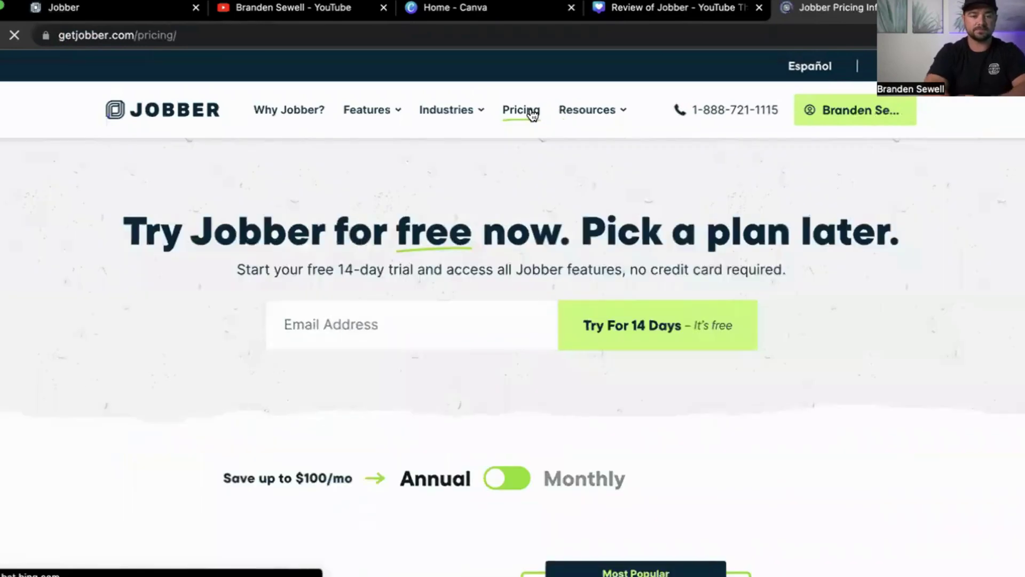
{"action": "scroll", "coordinate": [546, 450], "scroll_direction": "down", "scroll_amount": 6}
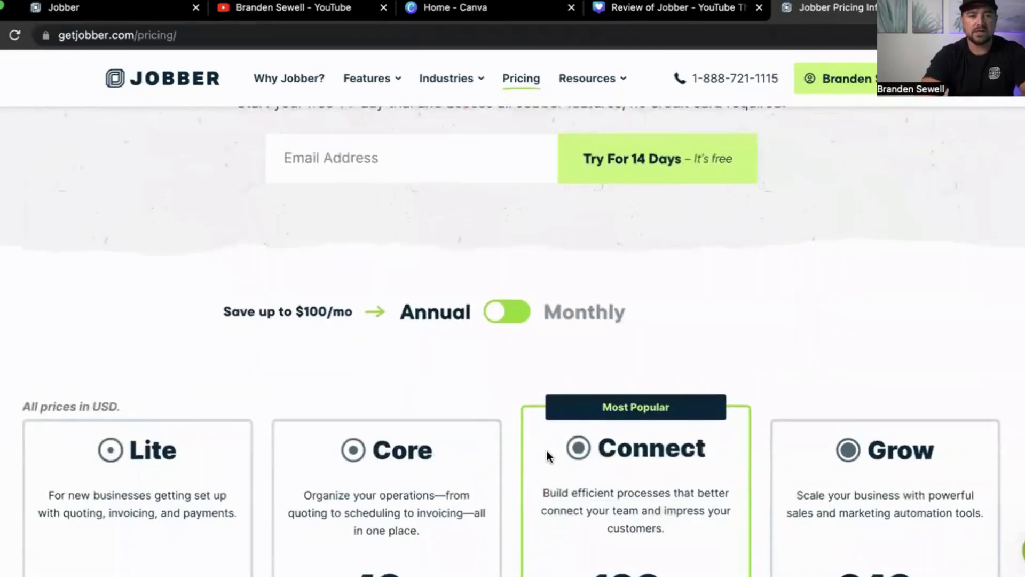
{"action": "scroll", "coordinate": [546, 450], "scroll_direction": "down", "scroll_amount": 1}
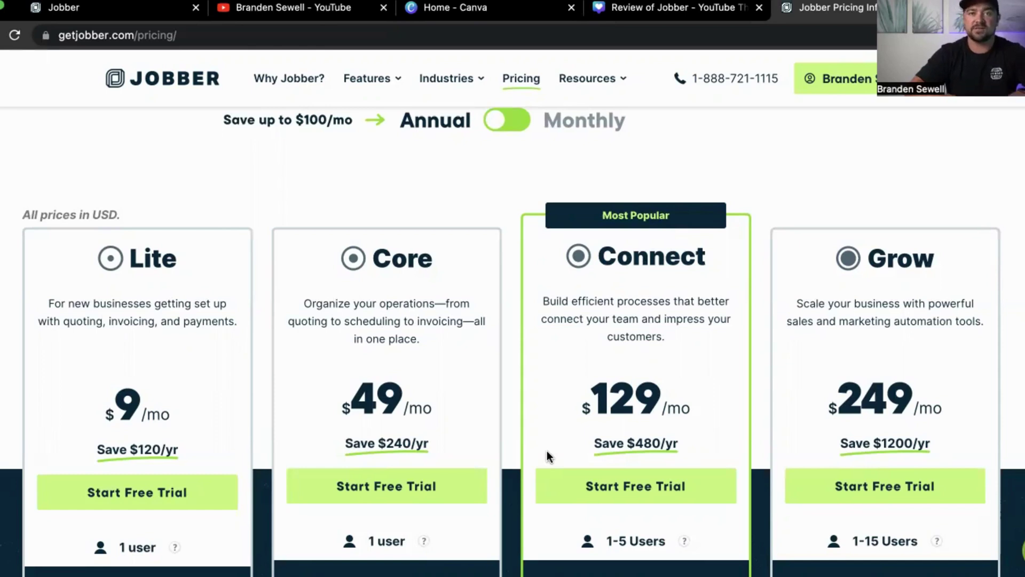
{"action": "scroll", "coordinate": [547, 450], "scroll_direction": "down", "scroll_amount": 1}
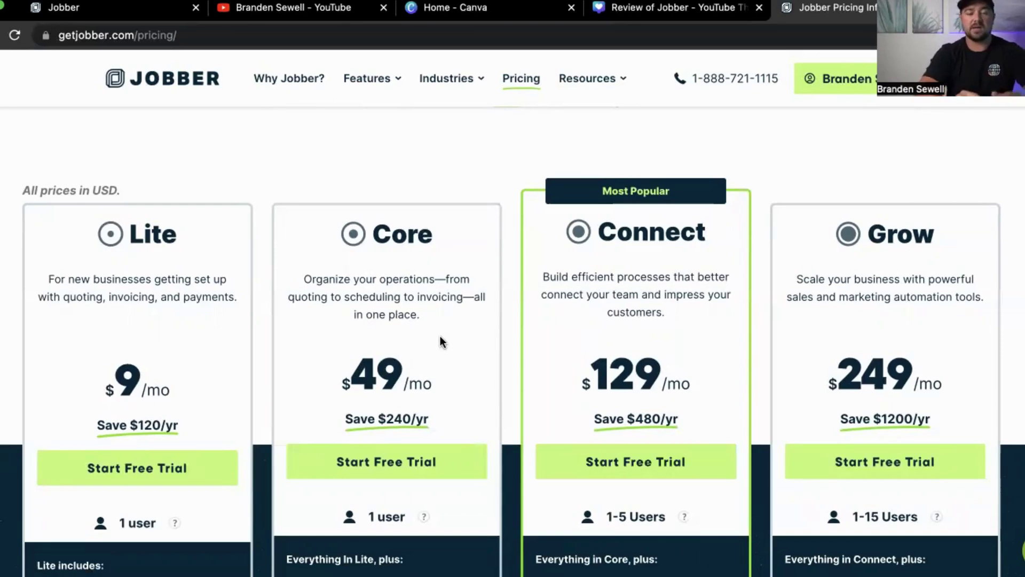
{"action": "scroll", "coordinate": [441, 341], "scroll_direction": "down", "scroll_amount": 3}
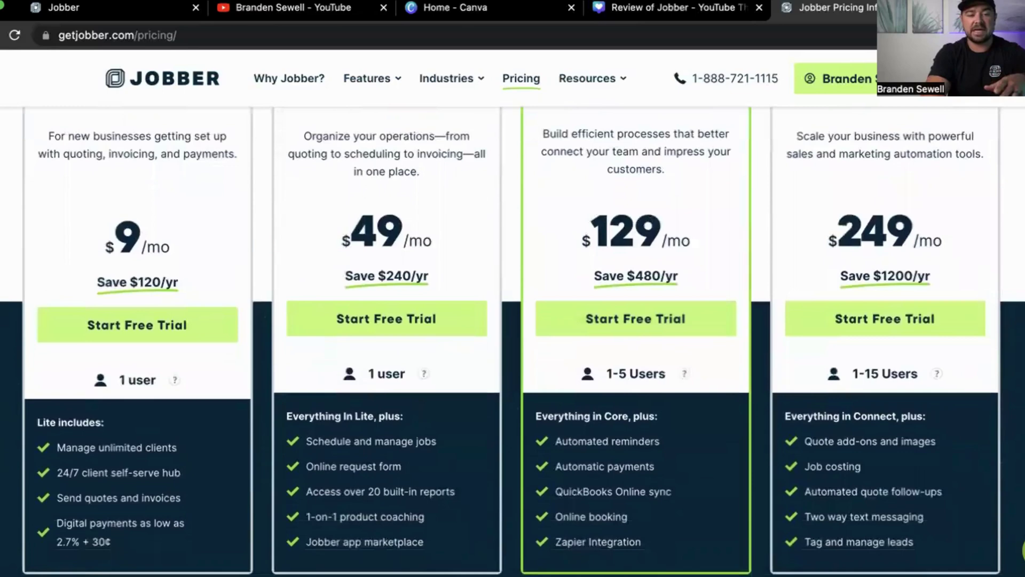
{"action": "scroll", "coordinate": [692, 344], "scroll_direction": "up", "scroll_amount": 2}
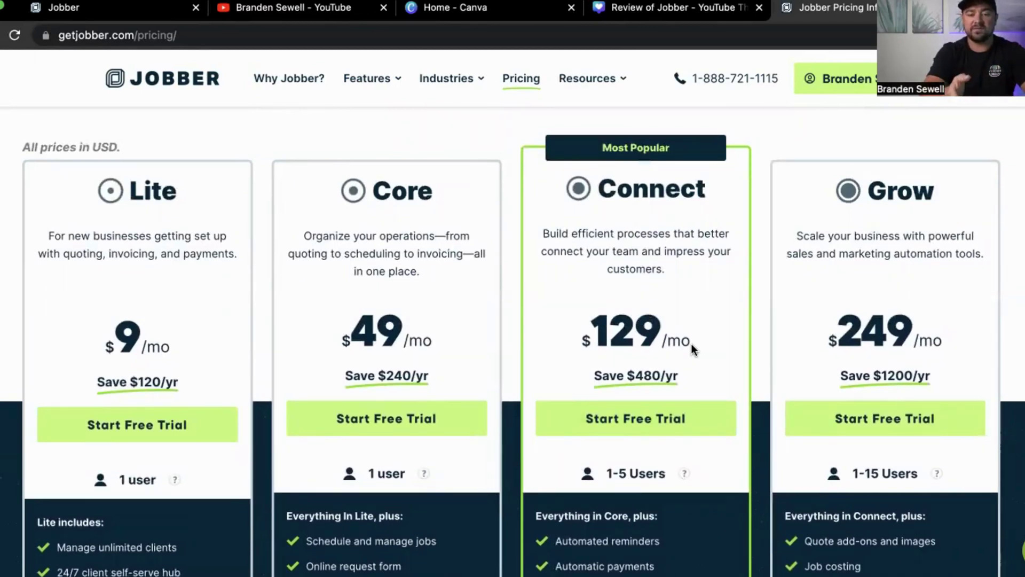
{"action": "scroll", "coordinate": [701, 351], "scroll_direction": "down", "scroll_amount": 3}
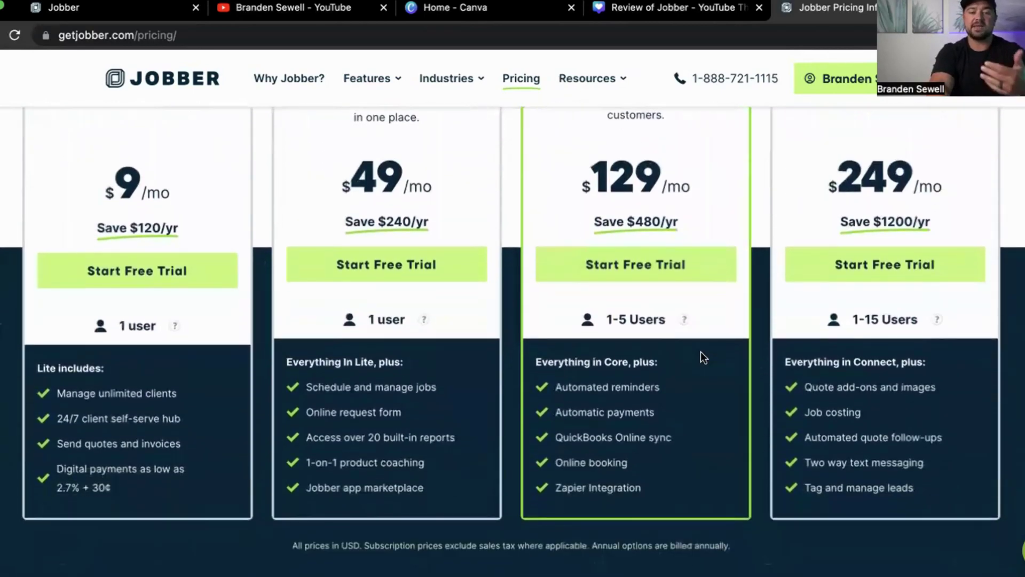
{"action": "scroll", "coordinate": [700, 352], "scroll_direction": "up", "scroll_amount": 1}
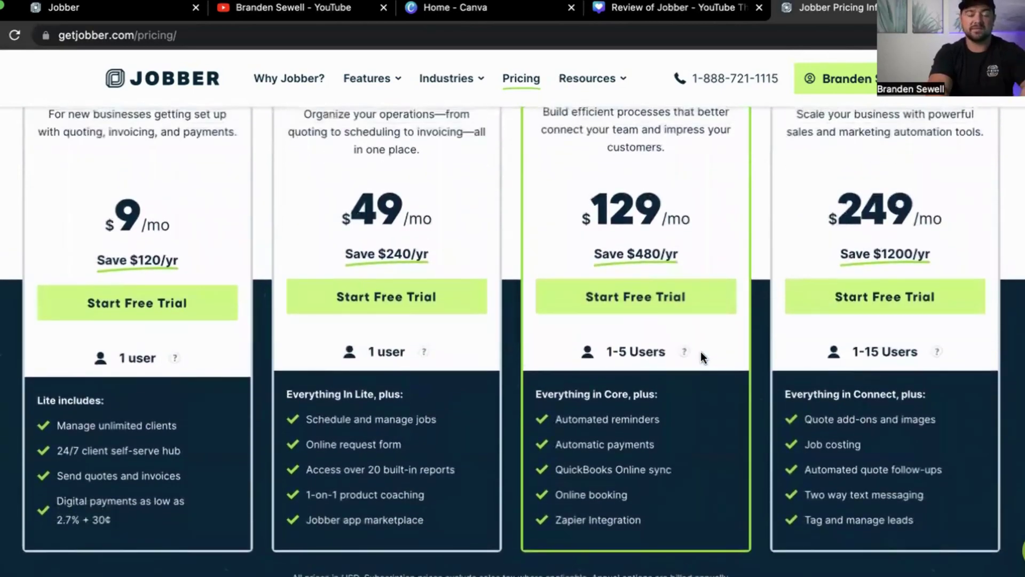
{"action": "scroll", "coordinate": [700, 352], "scroll_direction": "up", "scroll_amount": 2}
{"action": "scroll", "coordinate": [703, 434], "scroll_direction": "up", "scroll_amount": 2}
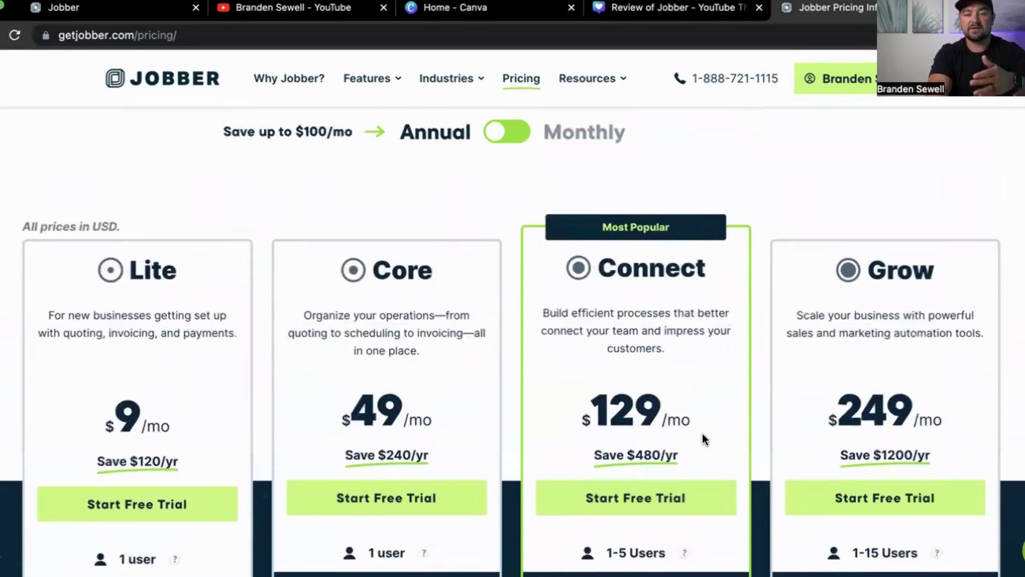
{"action": "scroll", "coordinate": [781, 395], "scroll_direction": "down", "scroll_amount": 1}
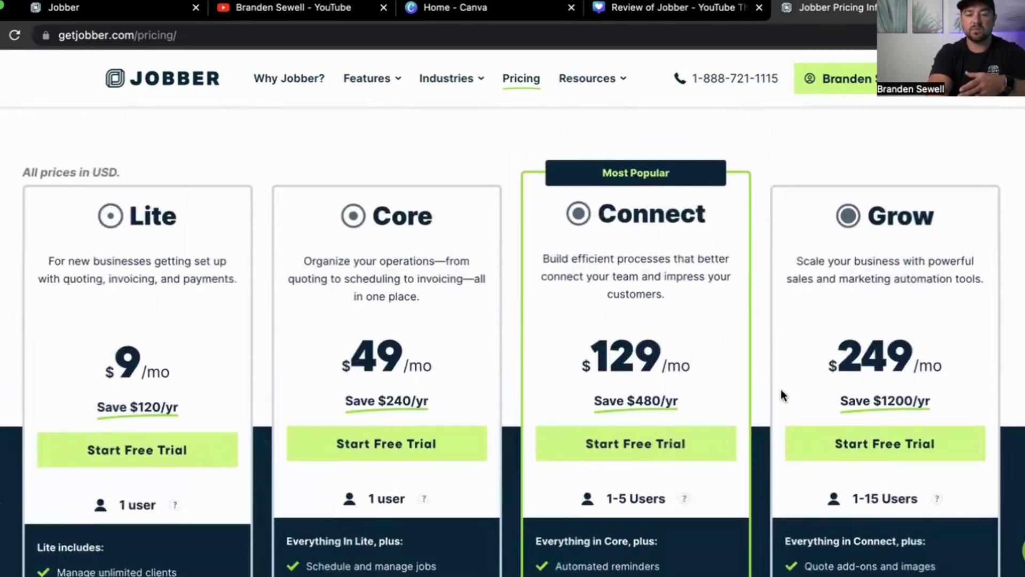
{"action": "scroll", "coordinate": [781, 394], "scroll_direction": "down", "scroll_amount": 2}
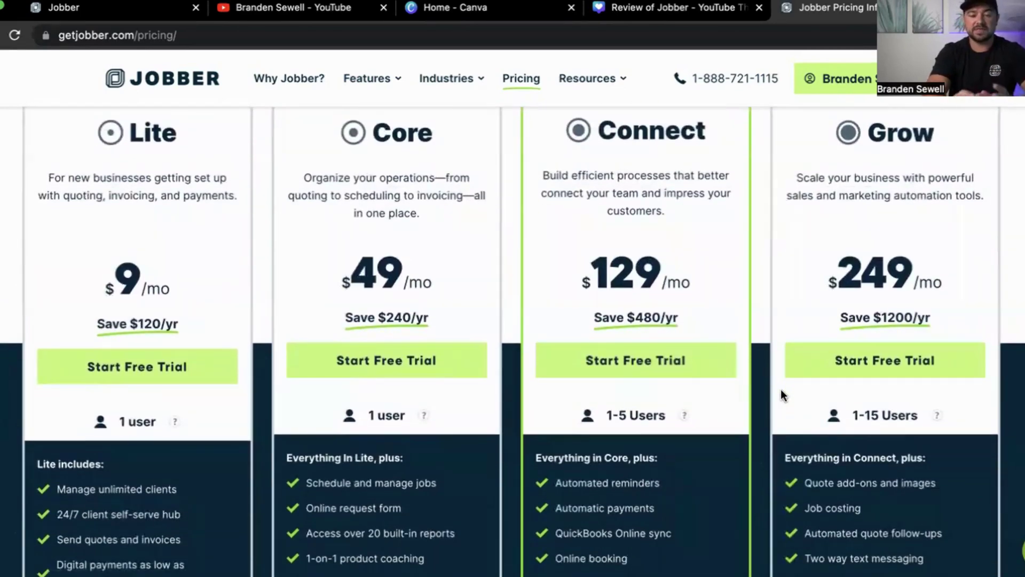
{"action": "scroll", "coordinate": [781, 395], "scroll_direction": "down", "scroll_amount": 1}
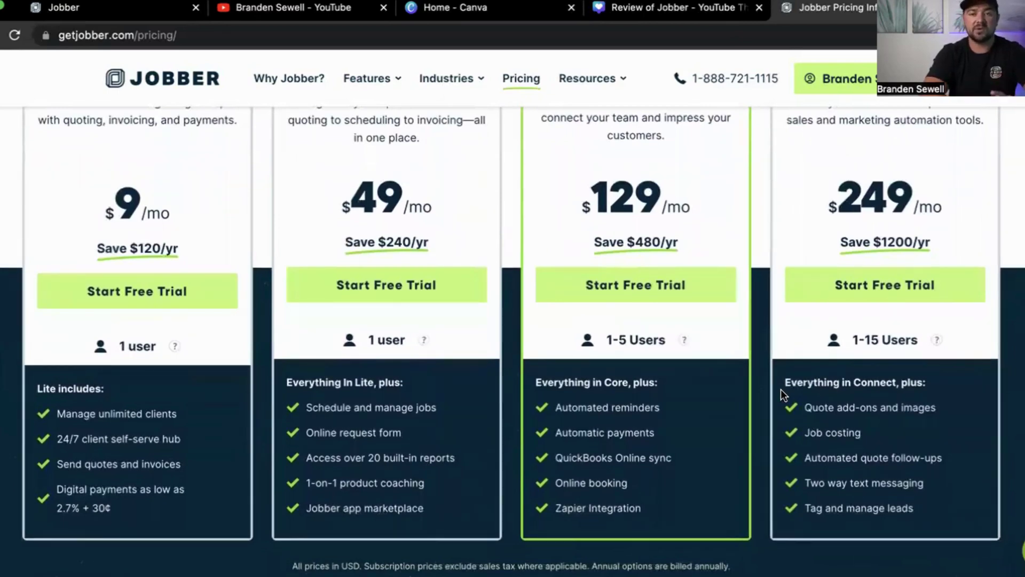
{"action": "scroll", "coordinate": [781, 390], "scroll_direction": "up", "scroll_amount": 4}
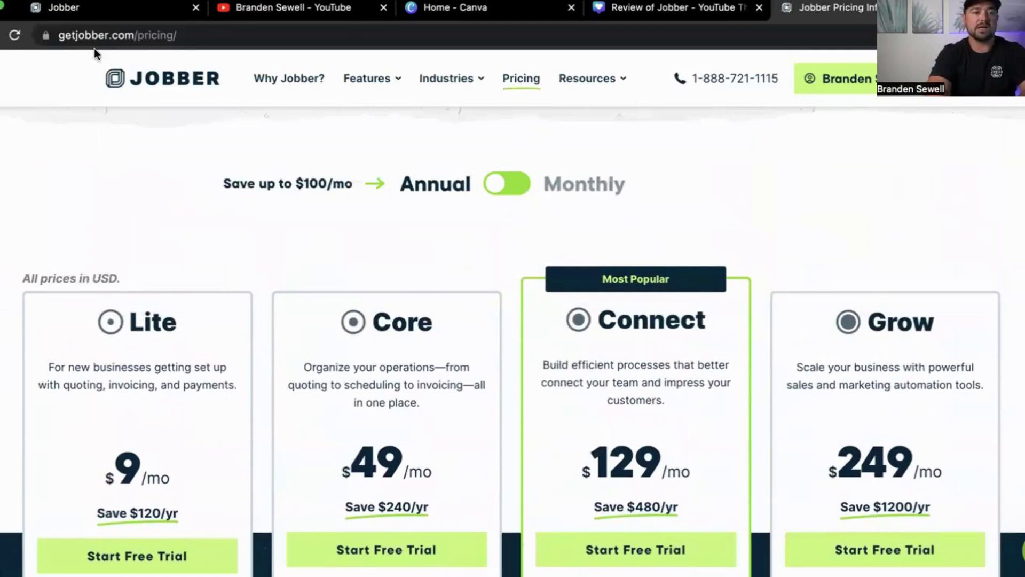
- Return to the Seal Pro Painting dashboard and open the account settings from the profile menu
{"action": "left_click", "coordinate": [103, 10]}
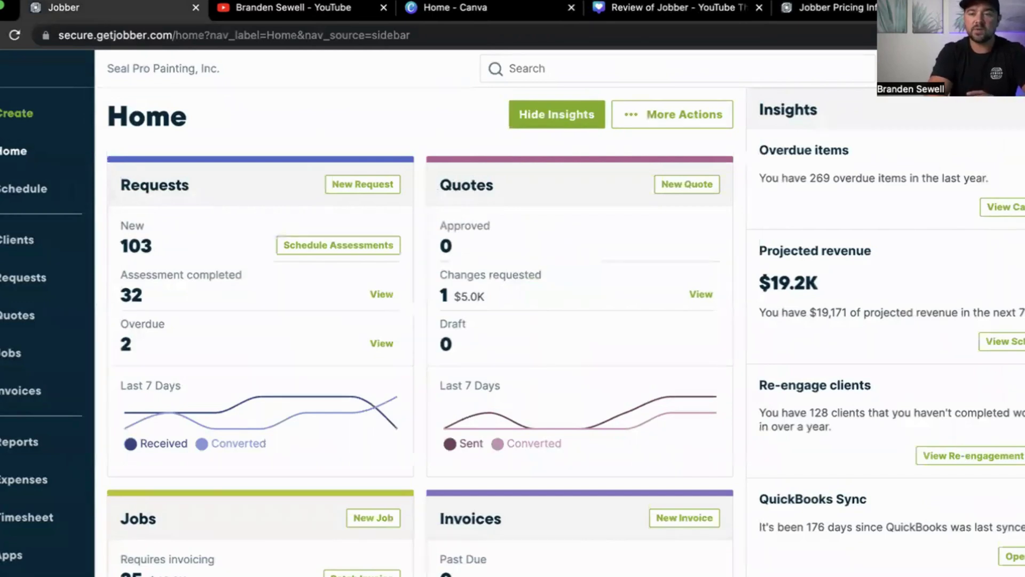
{"action": "left_click", "coordinate": [1003, 68]}
{"action": "left_click", "coordinate": [905, 181]}
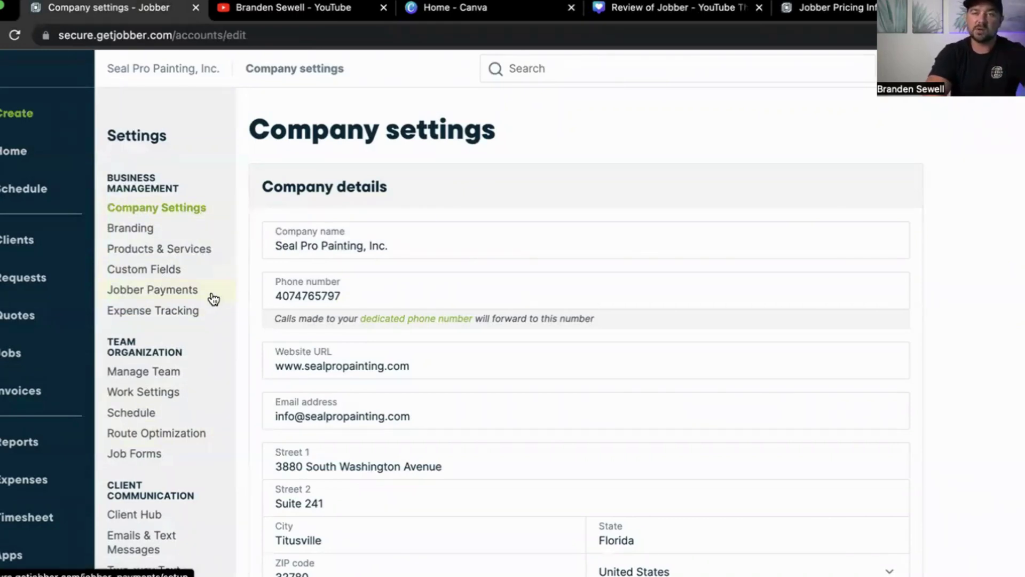
- Open the Branding settings with the company logo and invoice PDF style preview
{"action": "scroll", "coordinate": [212, 294], "scroll_direction": "down", "scroll_amount": 8}
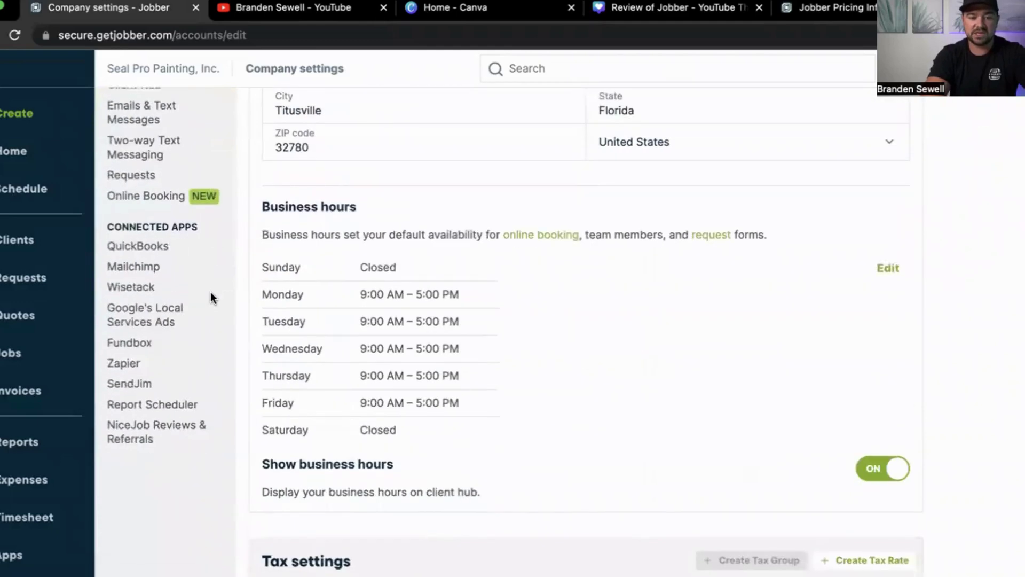
{"action": "scroll", "coordinate": [211, 293], "scroll_direction": "up", "scroll_amount": 8}
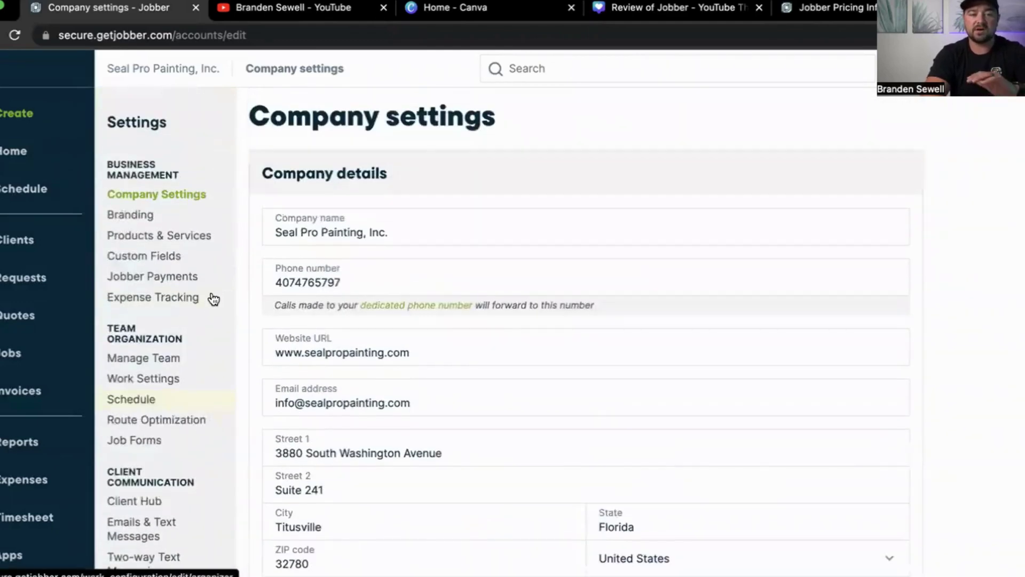
{"action": "scroll", "coordinate": [213, 299], "scroll_direction": "down", "scroll_amount": 8}
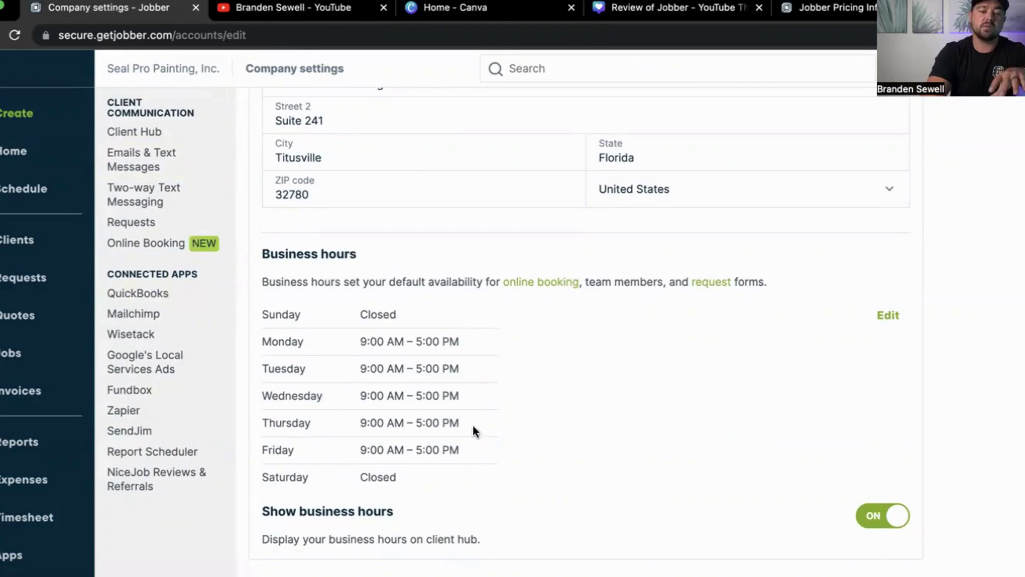
{"action": "scroll", "coordinate": [411, 353], "scroll_direction": "up", "scroll_amount": 8}
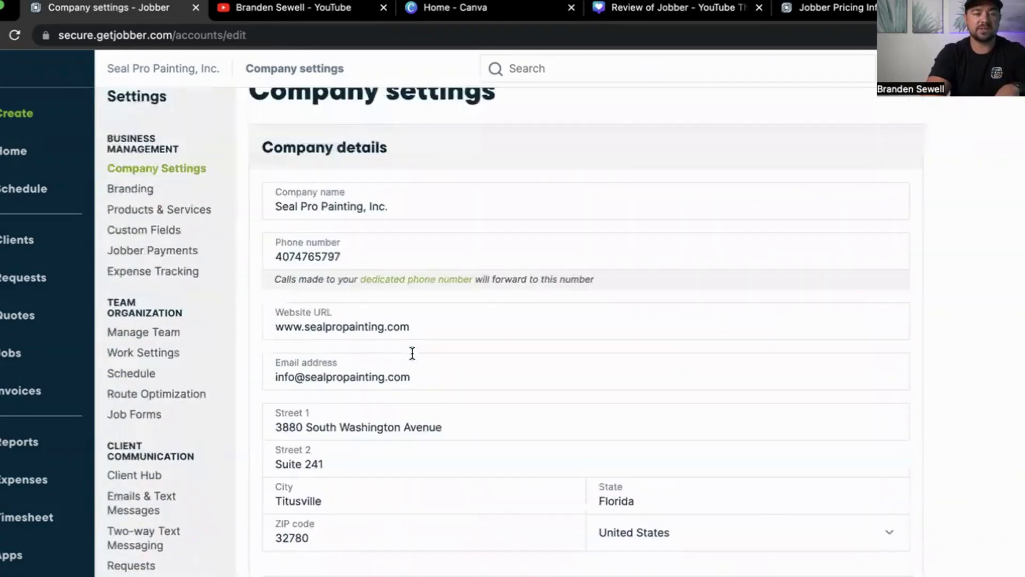
{"action": "left_click", "coordinate": [137, 229]}
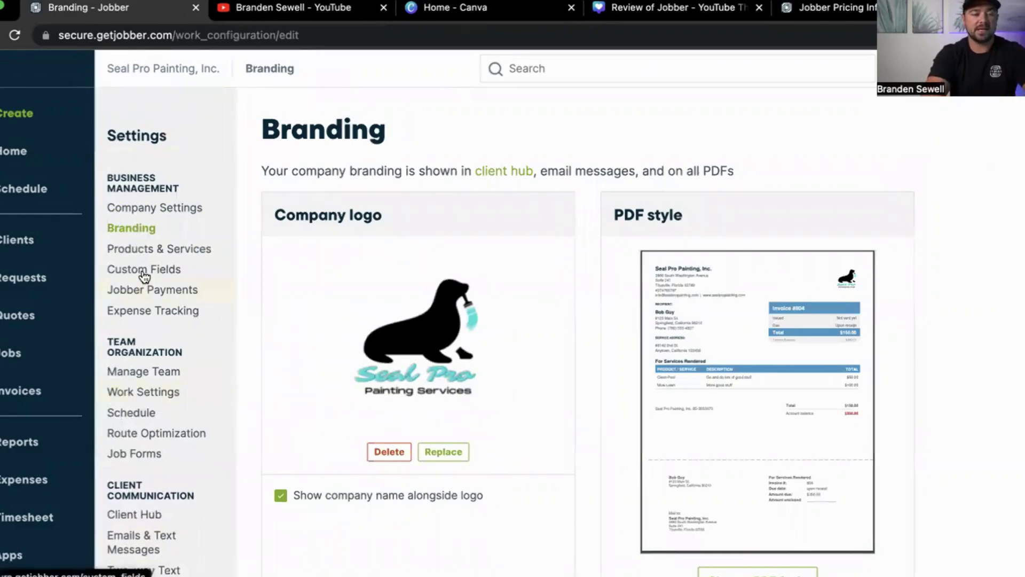
- Show Products & Services, listing Color Consultation and Bronze, Gold and Platinum exterior painting packages
{"action": "left_click", "coordinate": [151, 255]}
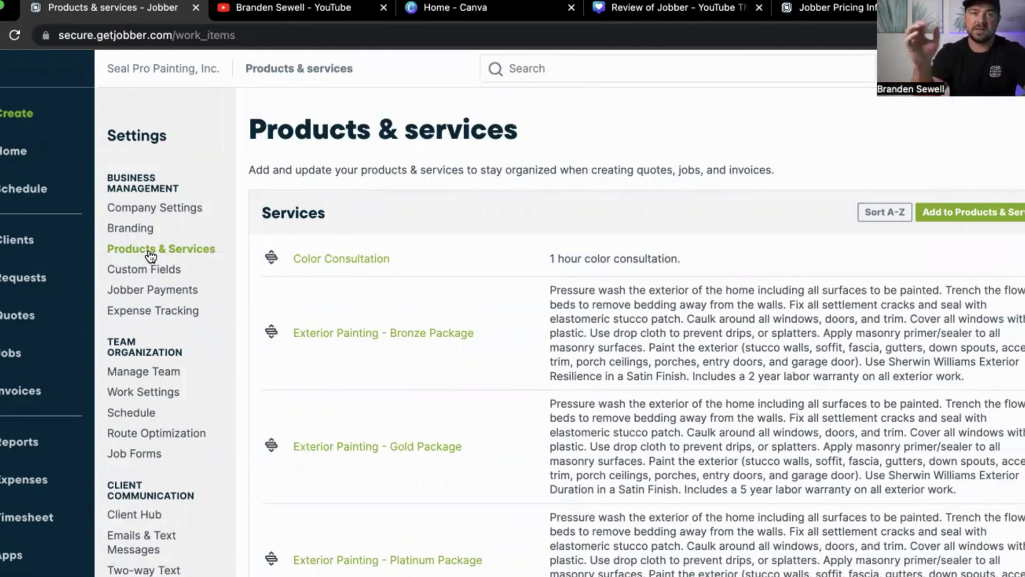
- Show Custom Fields, listing client fields Date, Lead Status, Lead Source and Referred By
{"action": "left_click", "coordinate": [166, 273]}
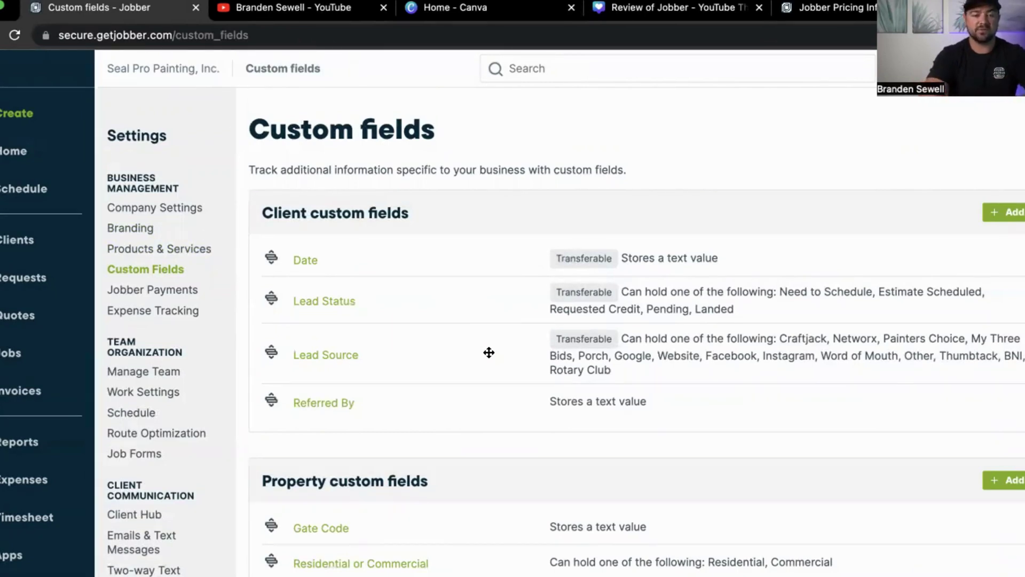
{"action": "scroll", "coordinate": [438, 427], "scroll_direction": "down", "scroll_amount": 5}
{"action": "scroll", "coordinate": [435, 418], "scroll_direction": "down", "scroll_amount": 2}
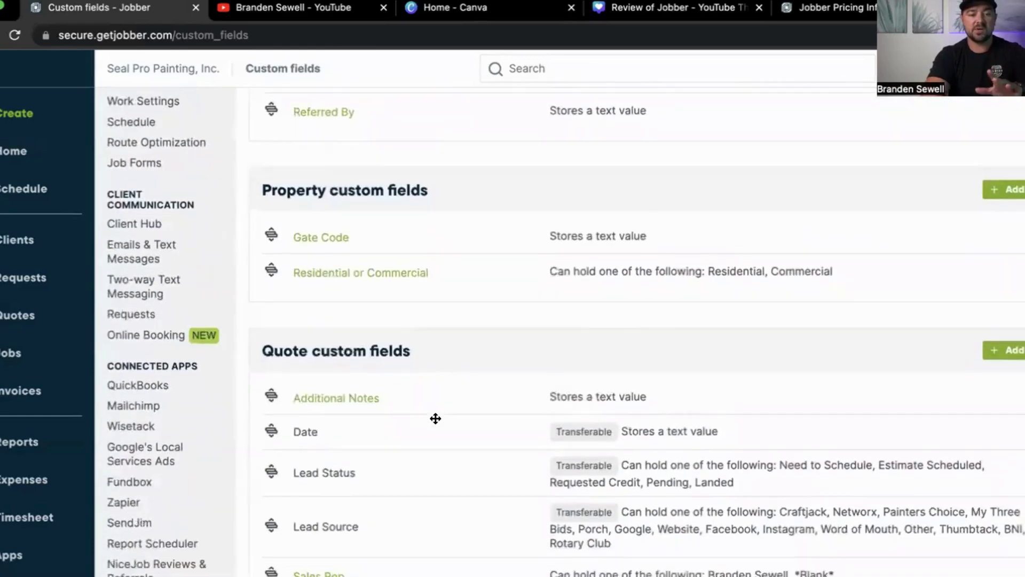
{"action": "scroll", "coordinate": [436, 418], "scroll_direction": "up", "scroll_amount": 7}
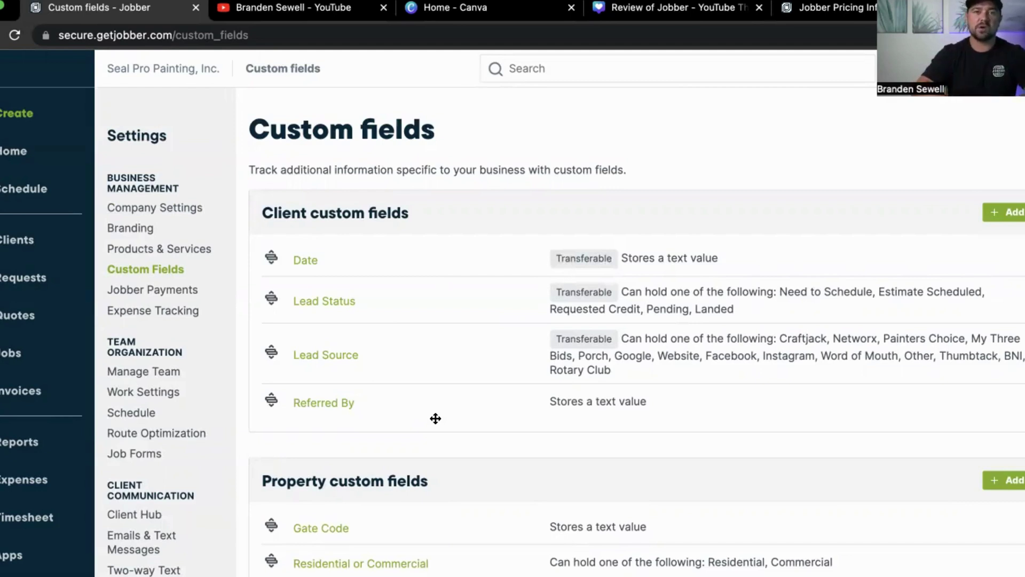
- Go to the Jobber Payments settings section to reach the Expense Tracking accounting codes
{"action": "left_click", "coordinate": [130, 292]}
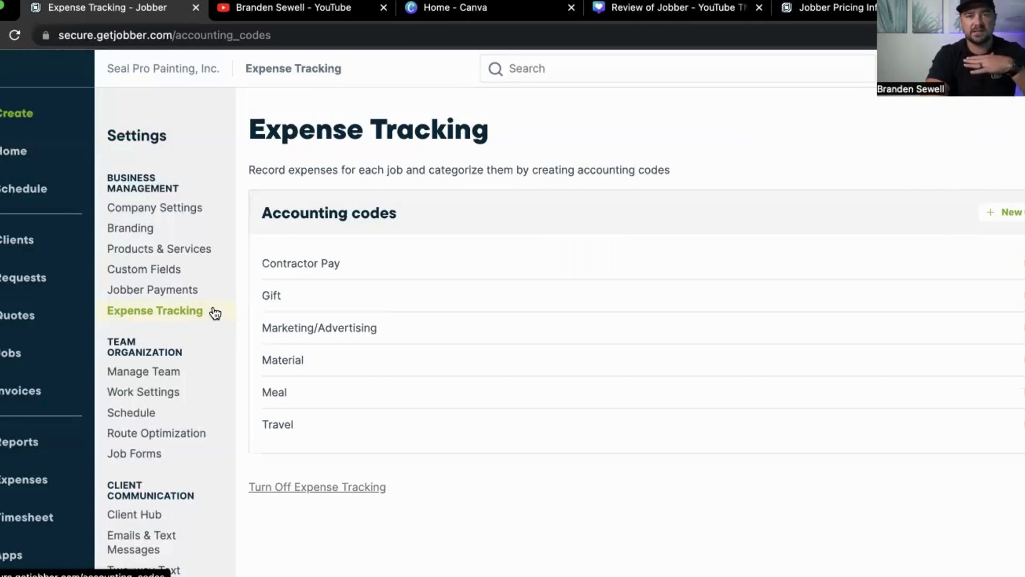
- Move from Expense Tracking through Work Settings to Schedule, scrolling to each team member's calendar colour
{"action": "left_click", "coordinate": [184, 316]}
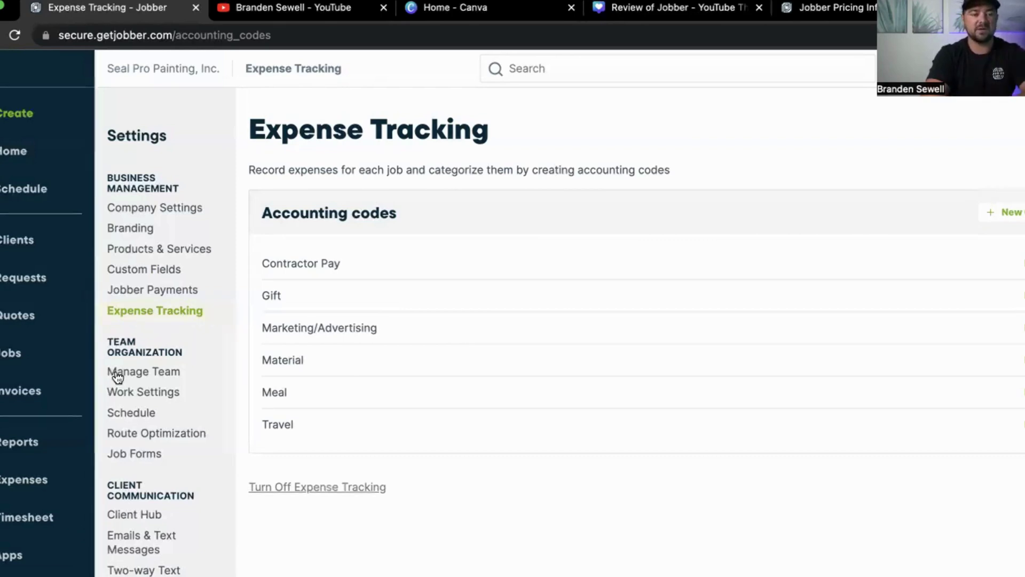
{"action": "scroll", "coordinate": [151, 374], "scroll_direction": "down", "scroll_amount": 2}
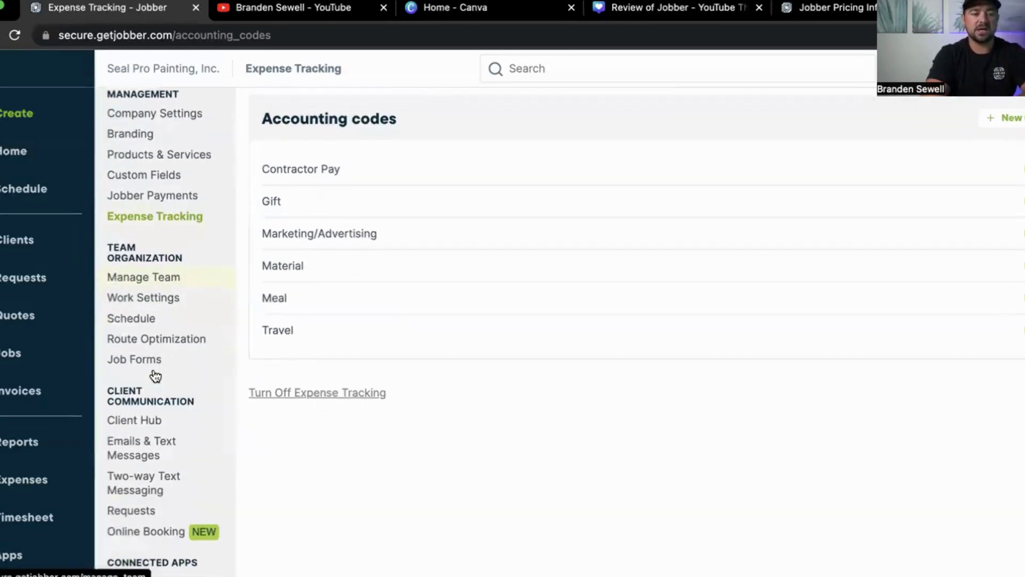
{"action": "left_click", "coordinate": [145, 298]}
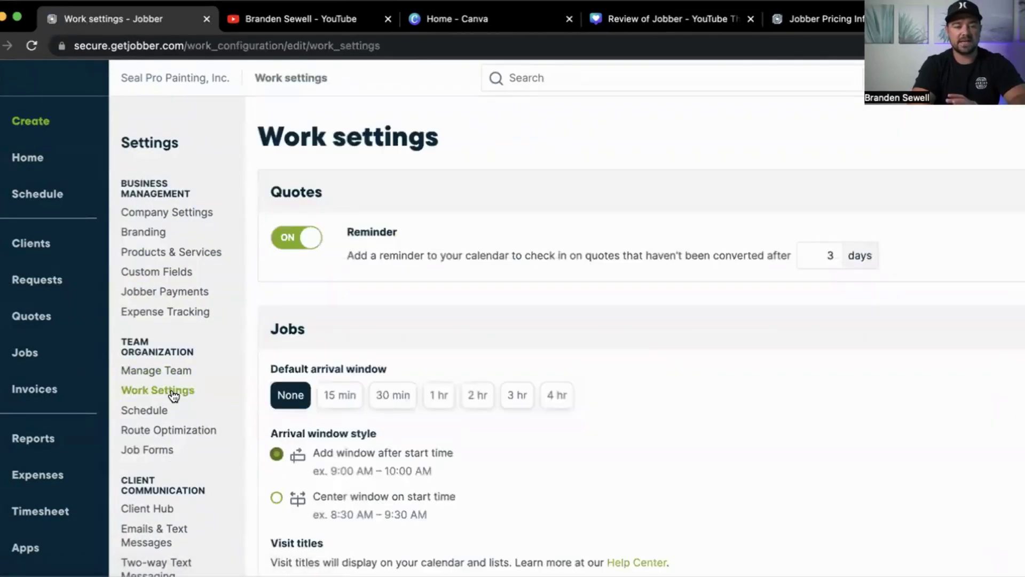
{"action": "scroll", "coordinate": [167, 419], "scroll_direction": "down", "scroll_amount": 1}
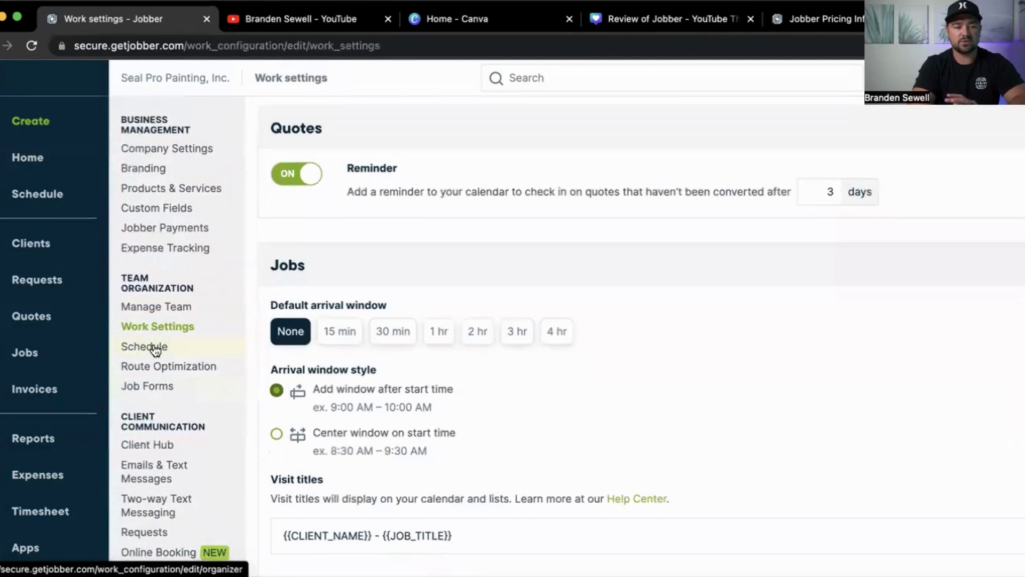
{"action": "left_click", "coordinate": [155, 348]}
{"action": "scroll", "coordinate": [277, 394], "scroll_direction": "down", "scroll_amount": 1}
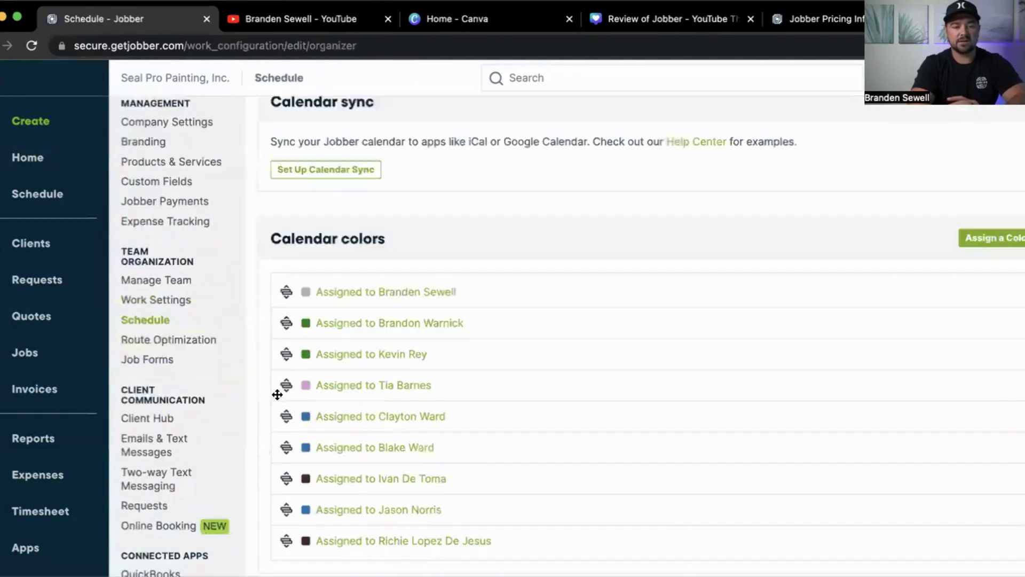
{"action": "scroll", "coordinate": [277, 394], "scroll_direction": "down", "scroll_amount": 2}
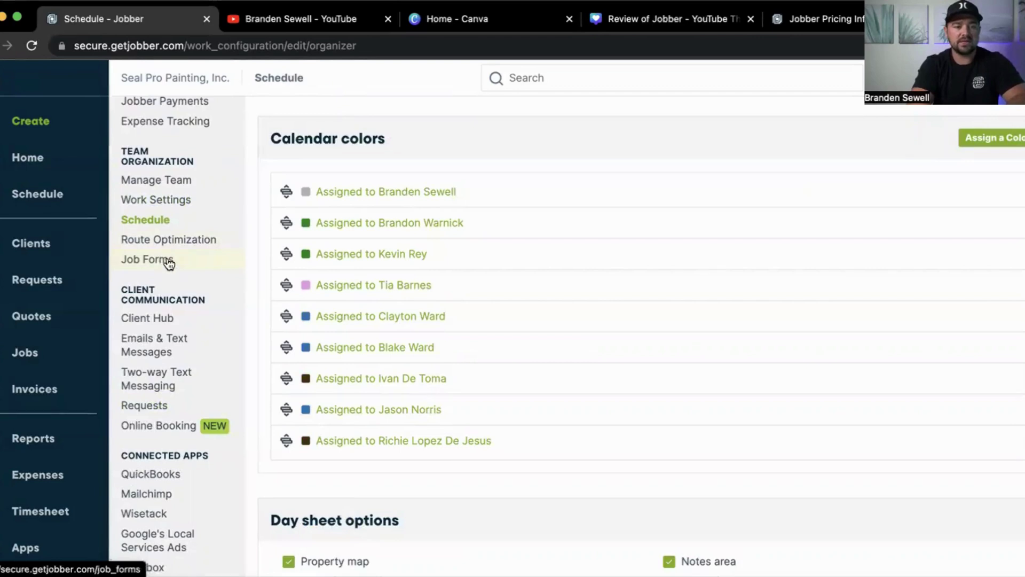
- Visit Job Forms, then Client Hub settings with quote/invoice visibility and required quote signatures on
{"action": "left_click", "coordinate": [169, 261]}
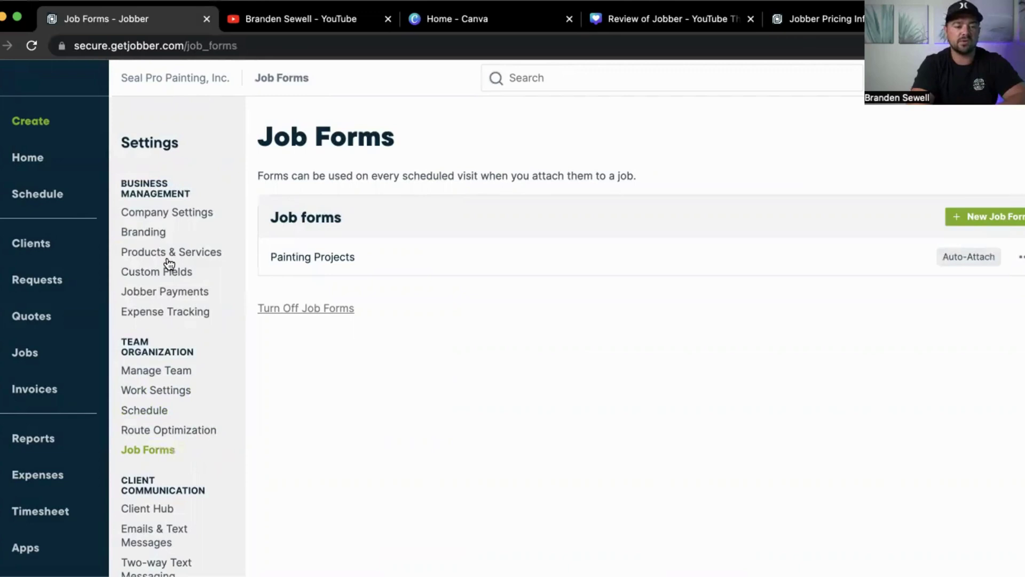
{"action": "scroll", "coordinate": [190, 393], "scroll_direction": "down", "scroll_amount": 5}
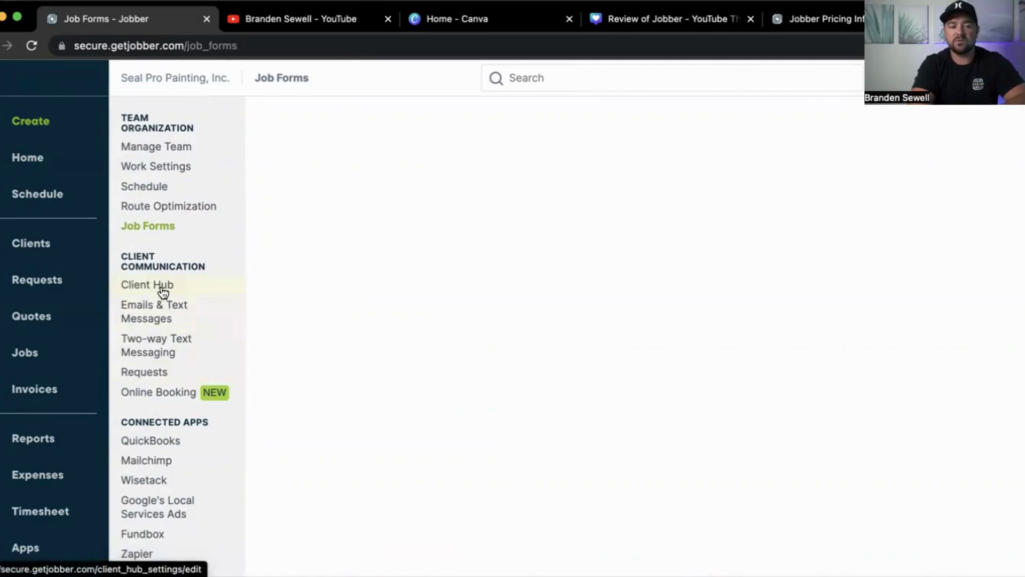
{"action": "left_click", "coordinate": [163, 293]}
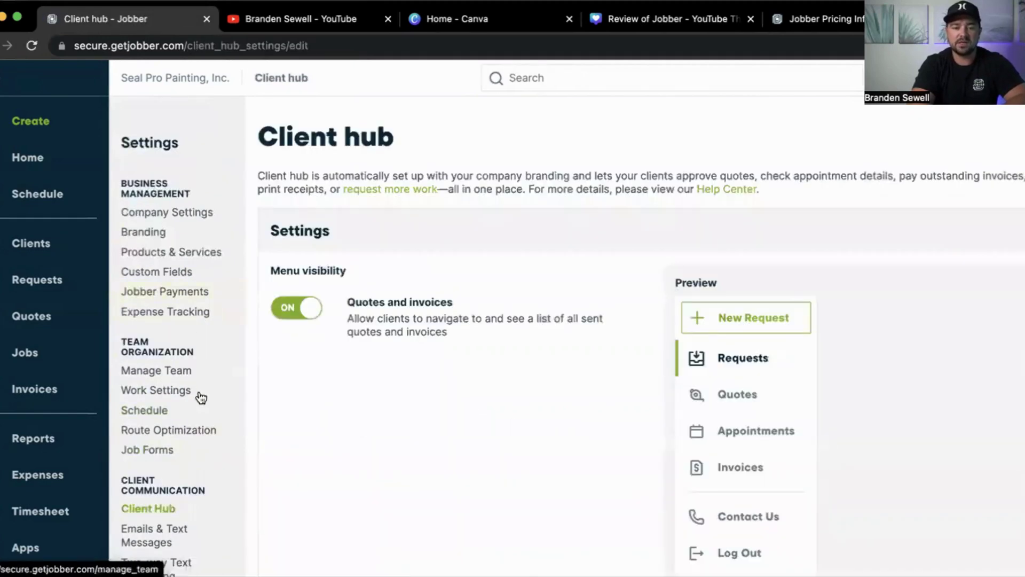
{"action": "scroll", "coordinate": [240, 416], "scroll_direction": "down", "scroll_amount": 3}
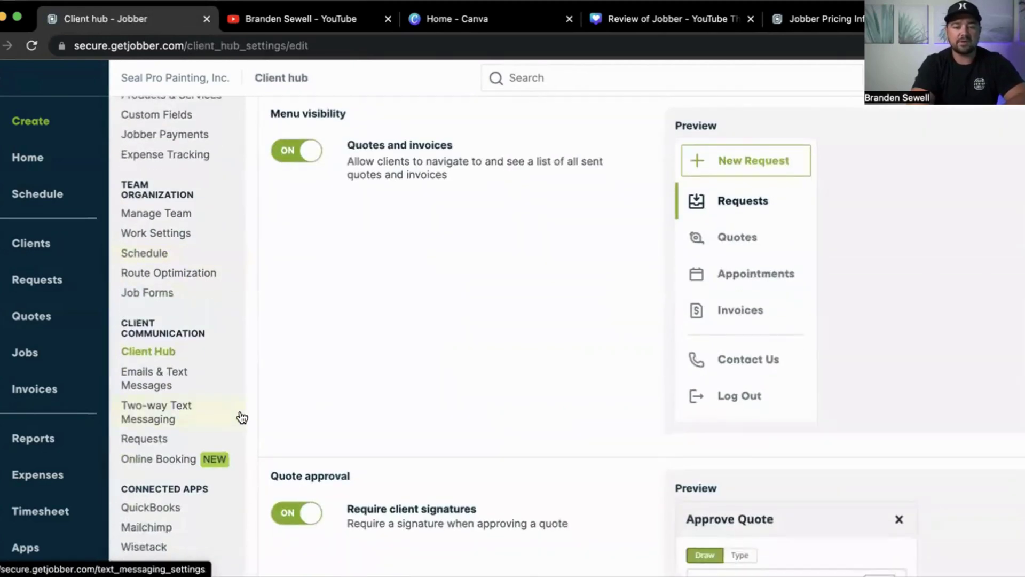
{"action": "scroll", "coordinate": [242, 417], "scroll_direction": "down", "scroll_amount": 1}
{"action": "scroll", "coordinate": [238, 417], "scroll_direction": "up", "scroll_amount": 2}
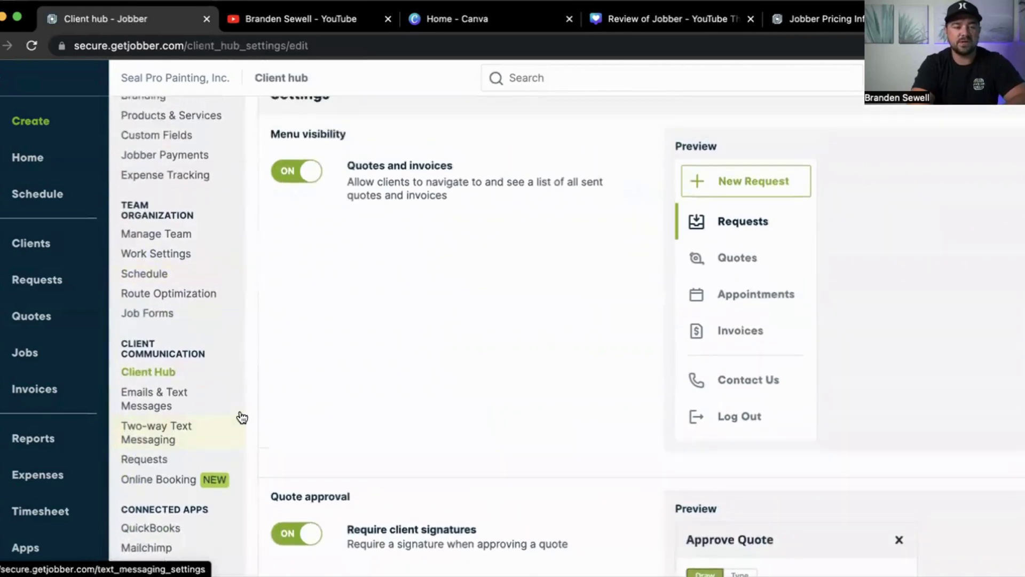
- Review Emails & Text Messages settings, then Two-way Text Messaging with the account's dedicated phone number
{"action": "left_click", "coordinate": [170, 407]}
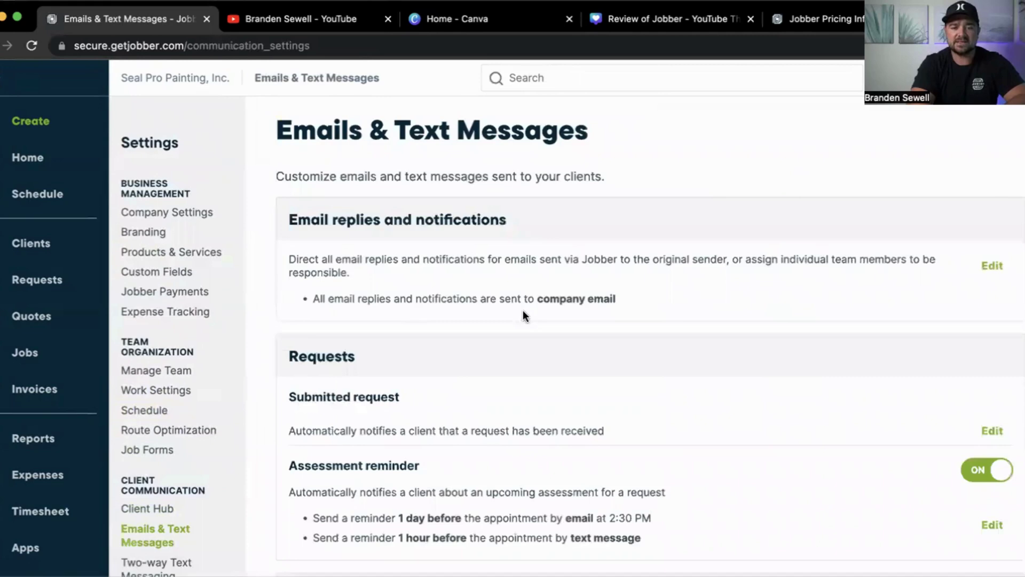
{"action": "scroll", "coordinate": [512, 331], "scroll_direction": "down", "scroll_amount": 1}
{"action": "scroll", "coordinate": [500, 354], "scroll_direction": "down", "scroll_amount": 5}
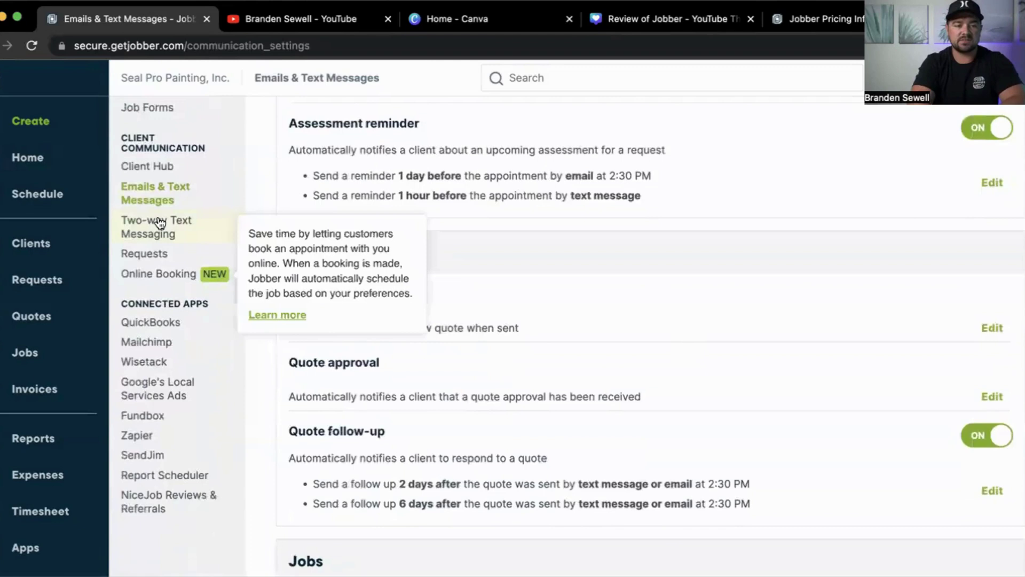
{"action": "left_click", "coordinate": [167, 235]}
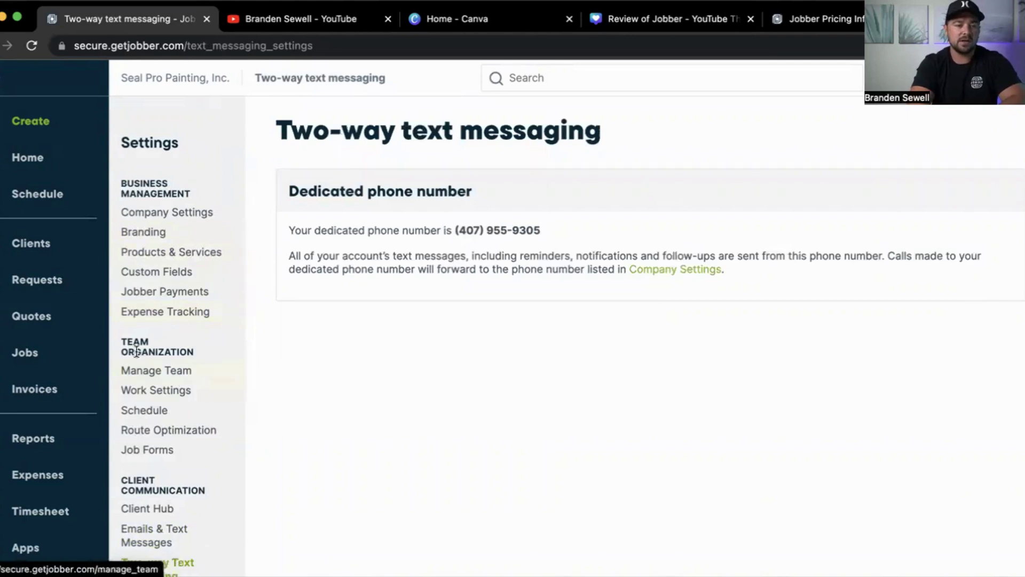
{"action": "scroll", "coordinate": [185, 427], "scroll_direction": "down", "scroll_amount": 3}
{"action": "scroll", "coordinate": [185, 429], "scroll_direction": "down", "scroll_amount": 4}
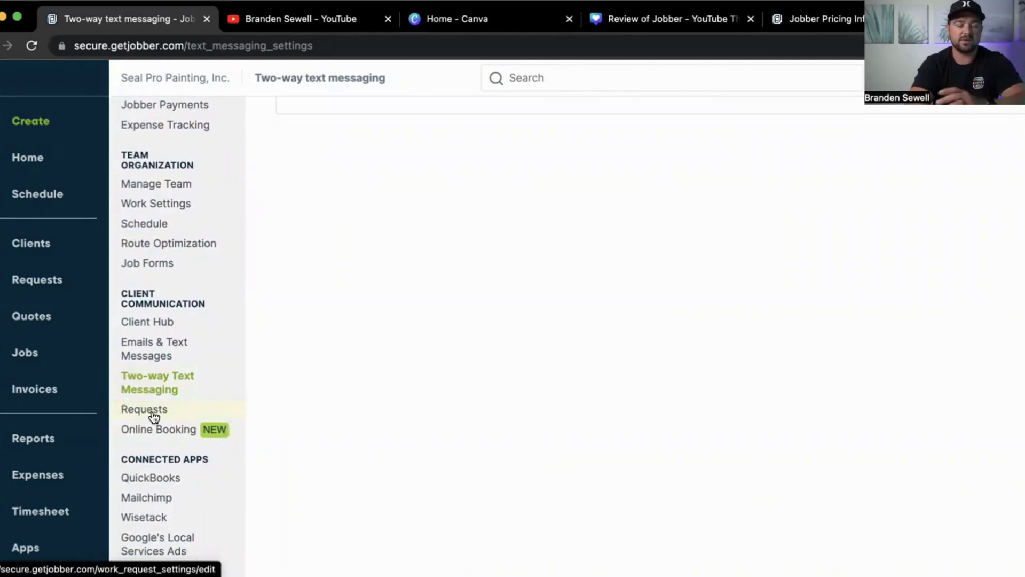
{"action": "left_click", "coordinate": [155, 415]}
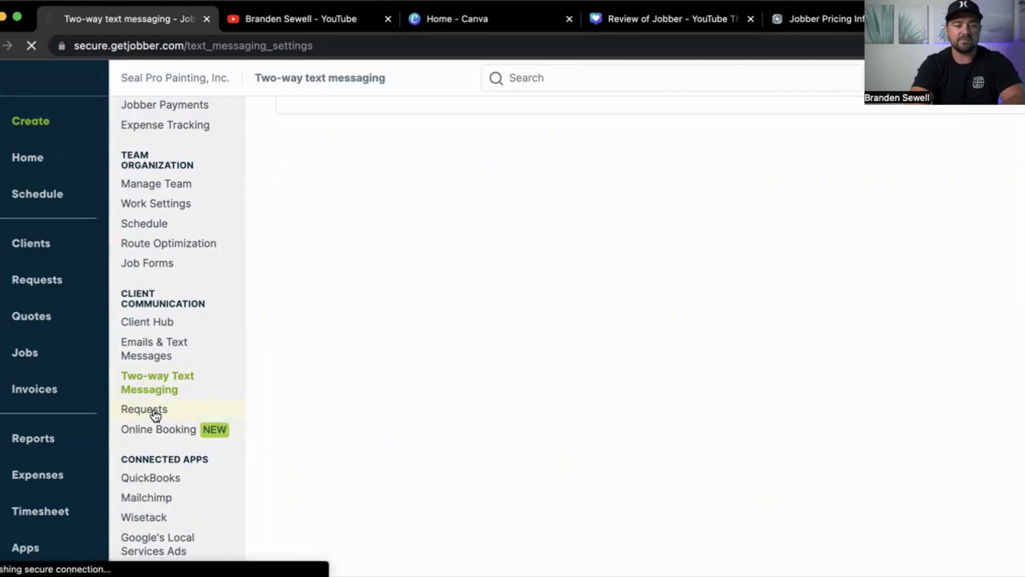
{"action": "scroll", "coordinate": [539, 373], "scroll_direction": "down", "scroll_amount": 1}
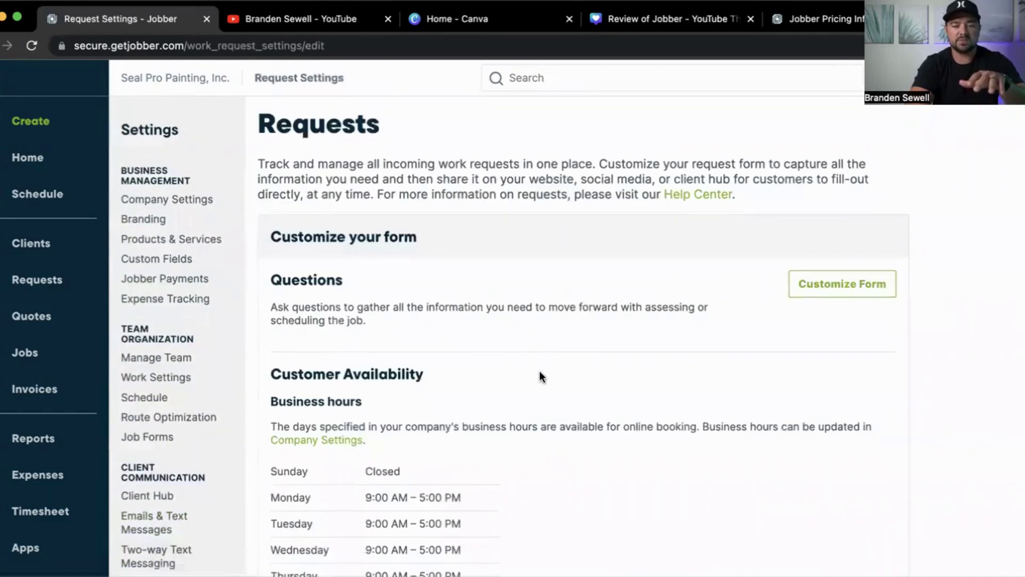
{"action": "scroll", "coordinate": [540, 372], "scroll_direction": "down", "scroll_amount": 1}
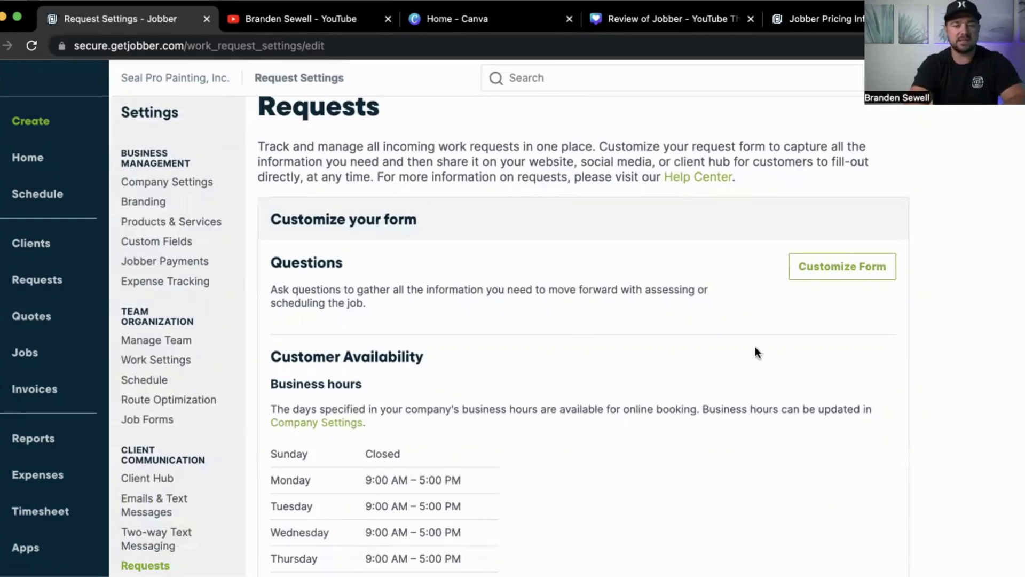
{"action": "scroll", "coordinate": [214, 428], "scroll_direction": "down", "scroll_amount": 5}
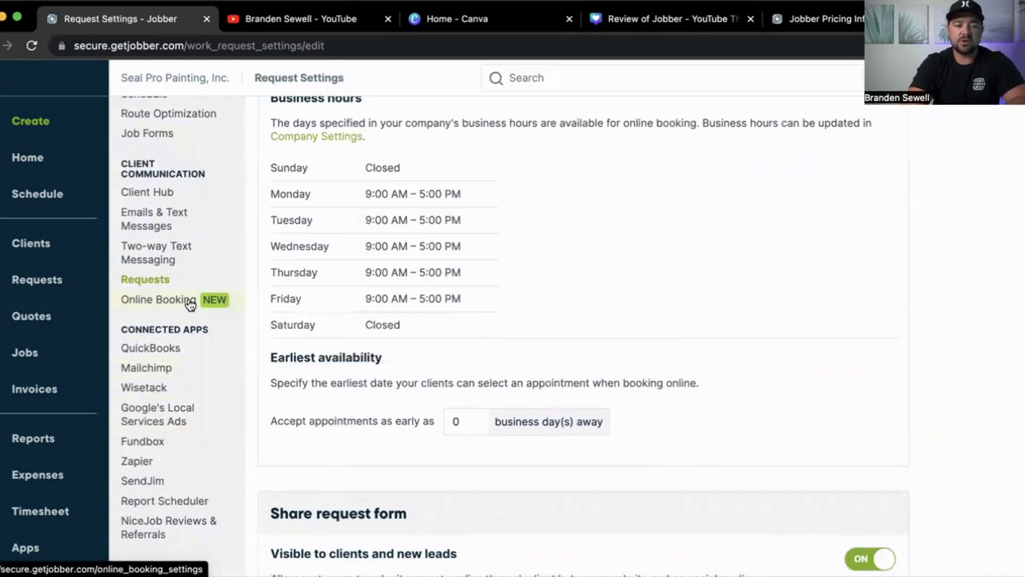
{"action": "scroll", "coordinate": [198, 347], "scroll_direction": "down", "scroll_amount": 1}
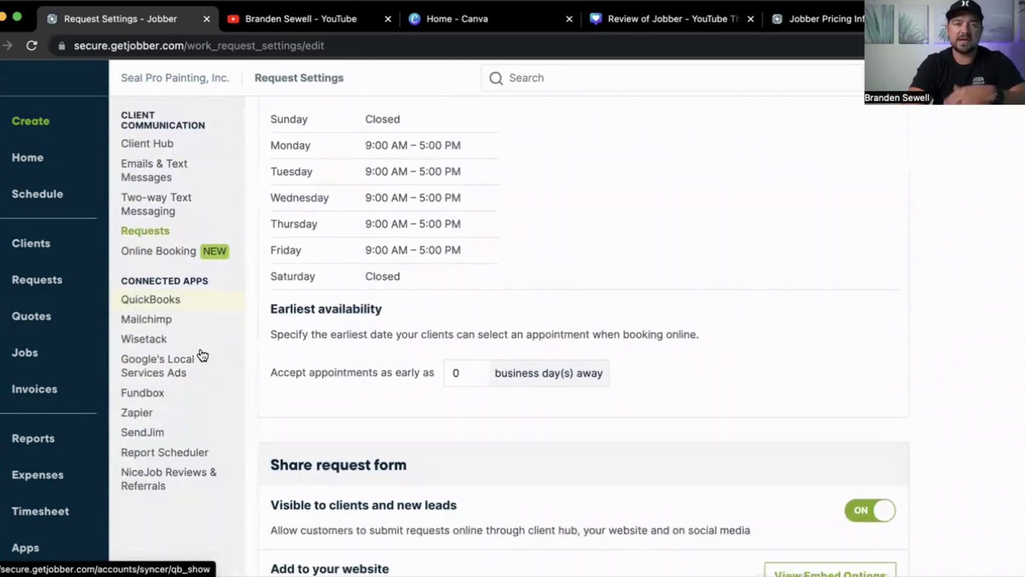
{"action": "scroll", "coordinate": [202, 355], "scroll_direction": "up", "scroll_amount": 1}
{"action": "scroll", "coordinate": [202, 355], "scroll_direction": "down", "scroll_amount": 1}
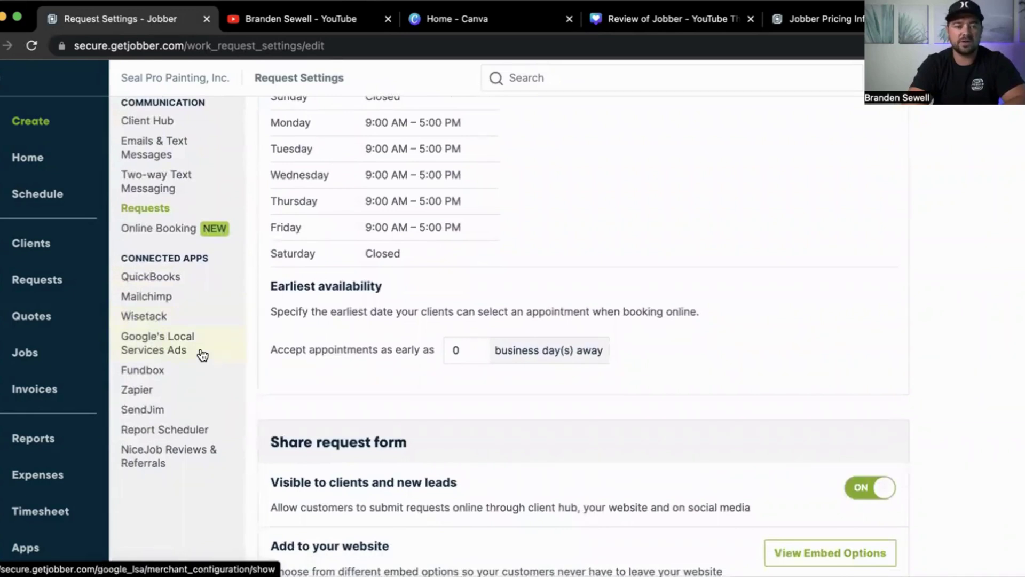
{"action": "scroll", "coordinate": [202, 355], "scroll_direction": "down", "scroll_amount": 1}
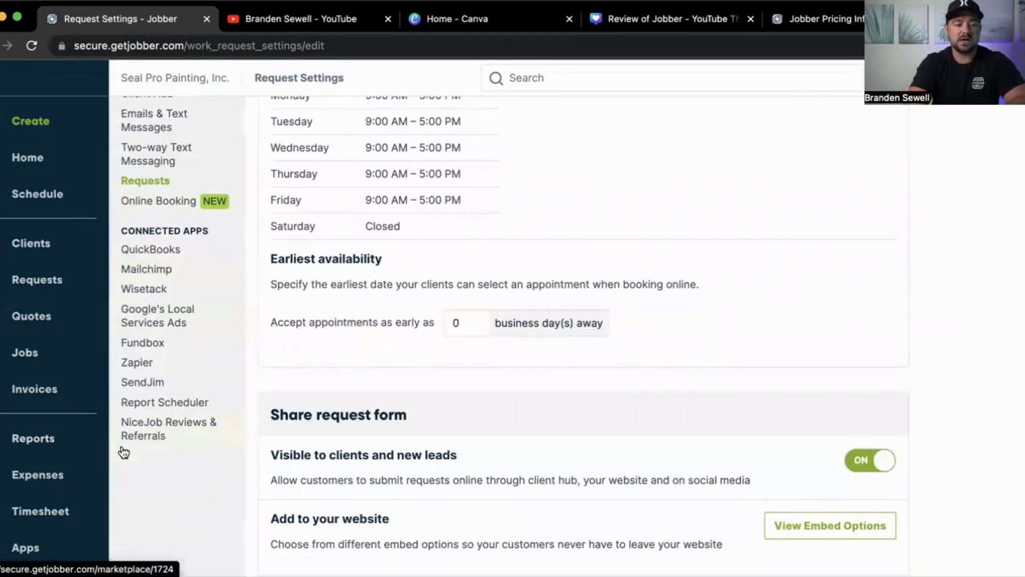
- Browse the App Marketplace past Jobber Payments, QuickBooks Online and NiceJob down to the All apps list
{"action": "left_click", "coordinate": [22, 548]}
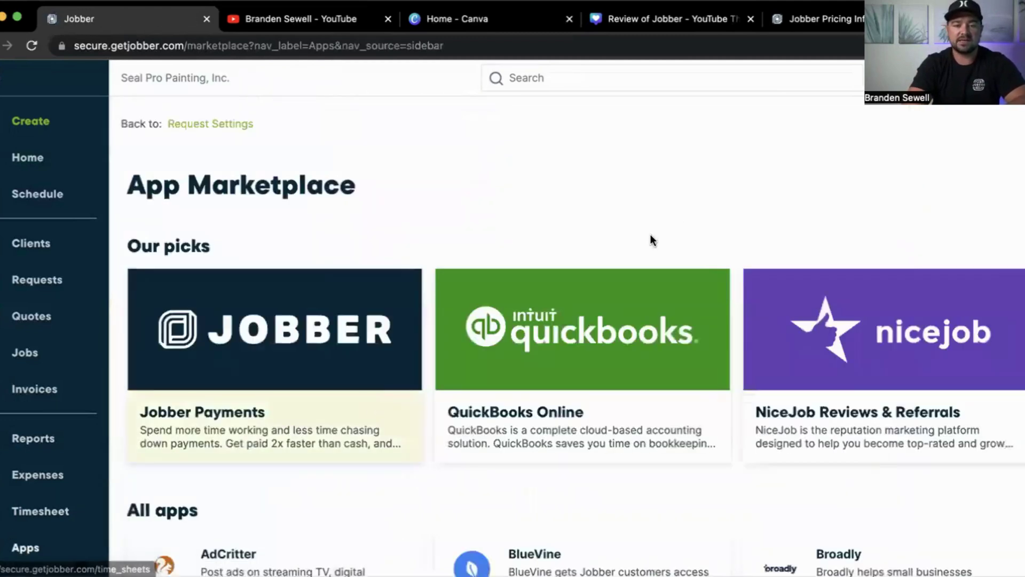
{"action": "scroll", "coordinate": [681, 222], "scroll_direction": "down", "scroll_amount": 3}
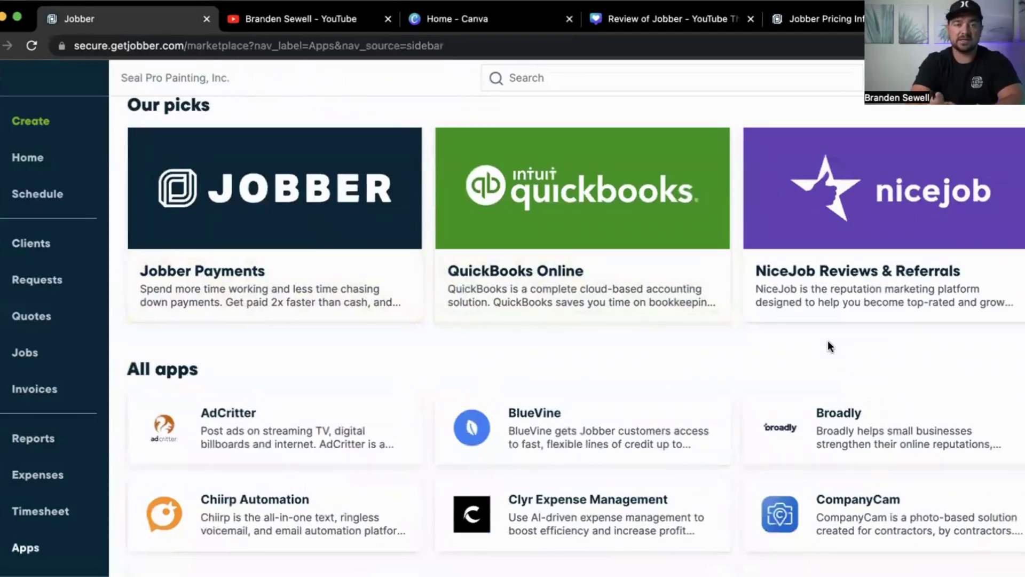
{"action": "scroll", "coordinate": [827, 341], "scroll_direction": "down", "scroll_amount": 1}
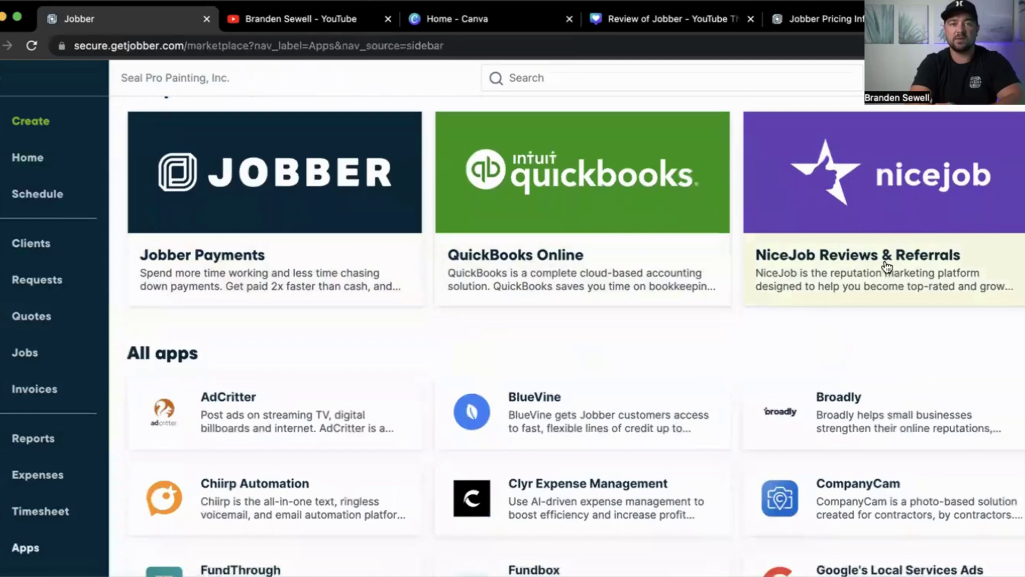
{"action": "scroll", "coordinate": [886, 265], "scroll_direction": "down", "scroll_amount": 1}
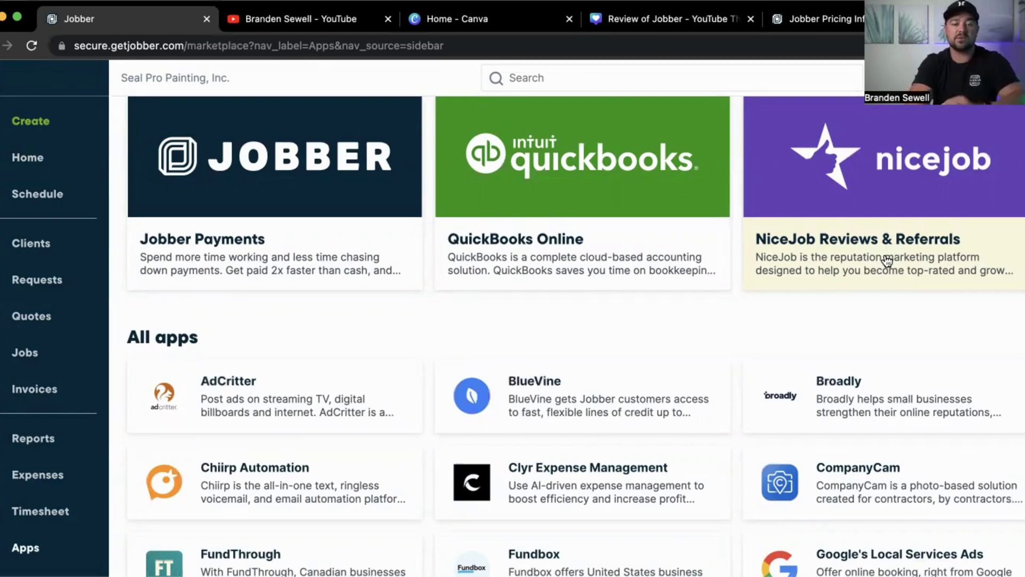
{"action": "scroll", "coordinate": [887, 260], "scroll_direction": "down", "scroll_amount": 3}
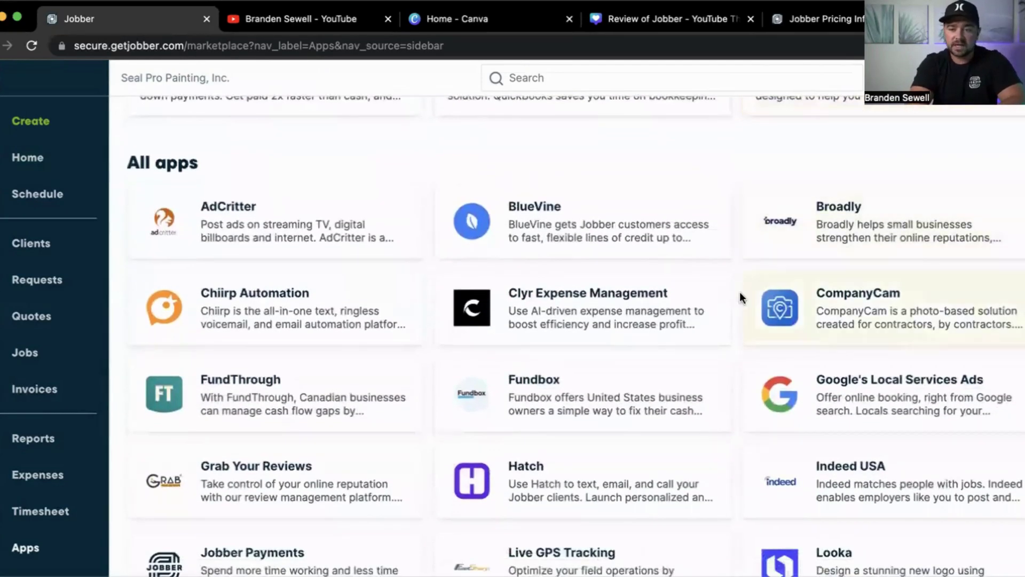
{"action": "scroll", "coordinate": [528, 280], "scroll_direction": "down", "scroll_amount": 2}
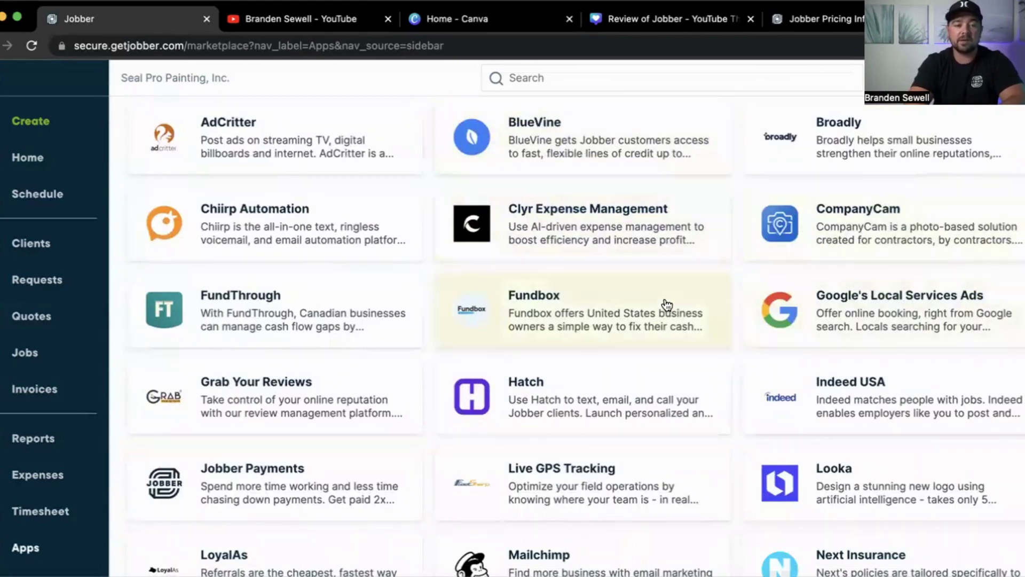
{"action": "scroll", "coordinate": [667, 305], "scroll_direction": "down", "scroll_amount": 2}
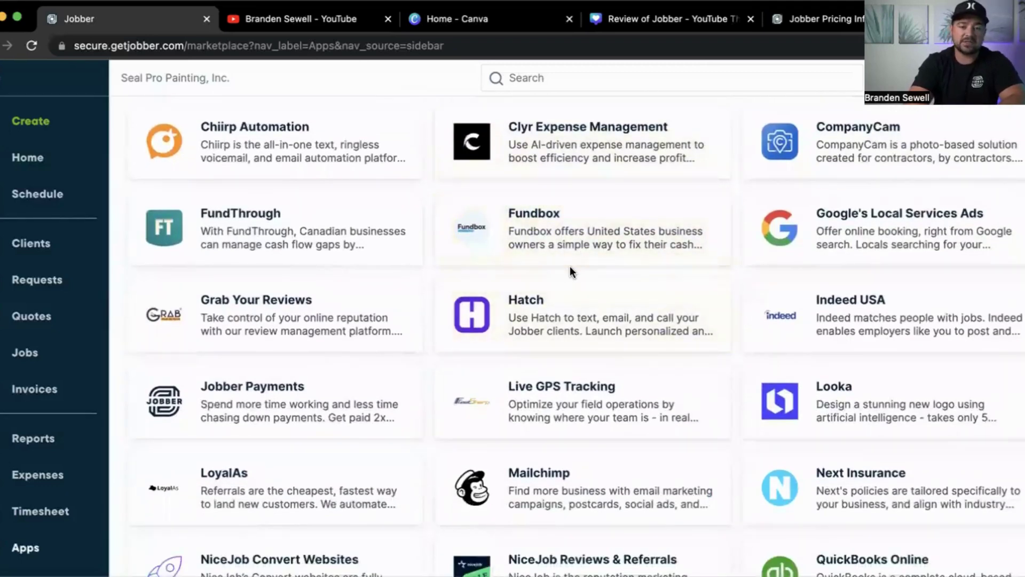
{"action": "scroll", "coordinate": [660, 307], "scroll_direction": "down", "scroll_amount": 2}
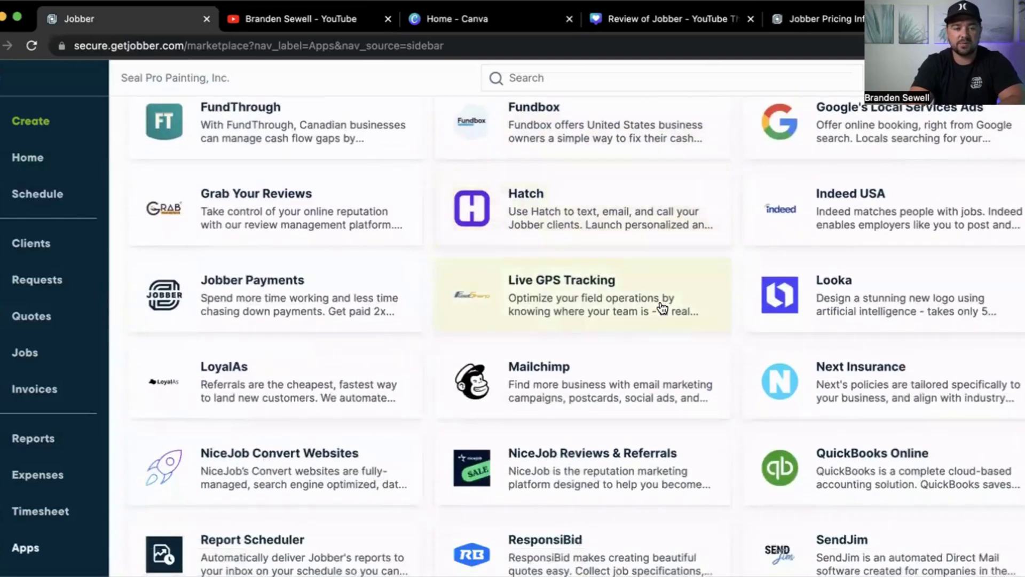
{"action": "scroll", "coordinate": [661, 304], "scroll_direction": "down", "scroll_amount": 3}
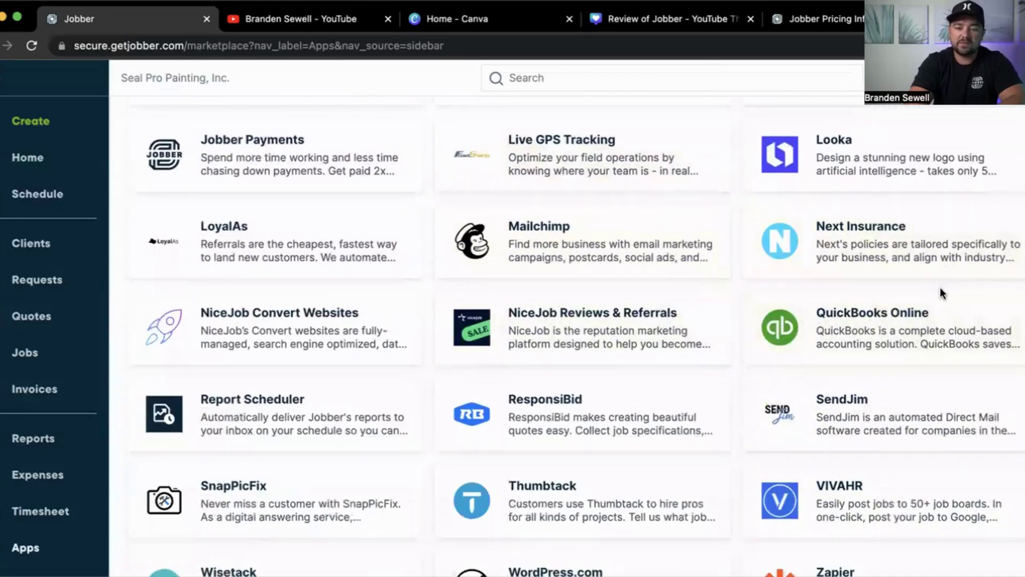
{"action": "scroll", "coordinate": [897, 325], "scroll_direction": "down", "scroll_amount": 3}
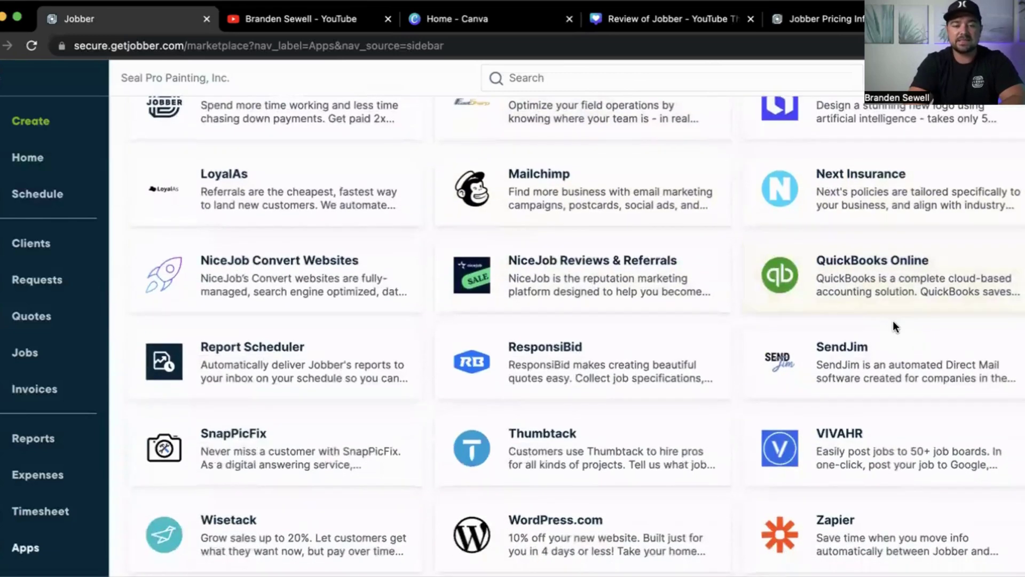
{"action": "scroll", "coordinate": [893, 320], "scroll_direction": "down", "scroll_amount": 2}
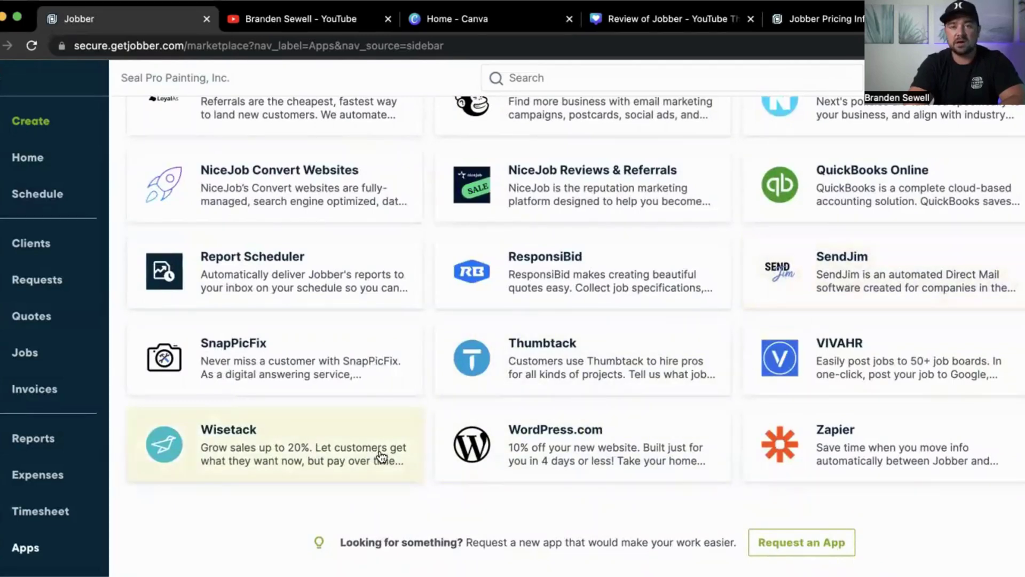
{"action": "scroll", "coordinate": [459, 449], "scroll_direction": "down", "scroll_amount": 3}
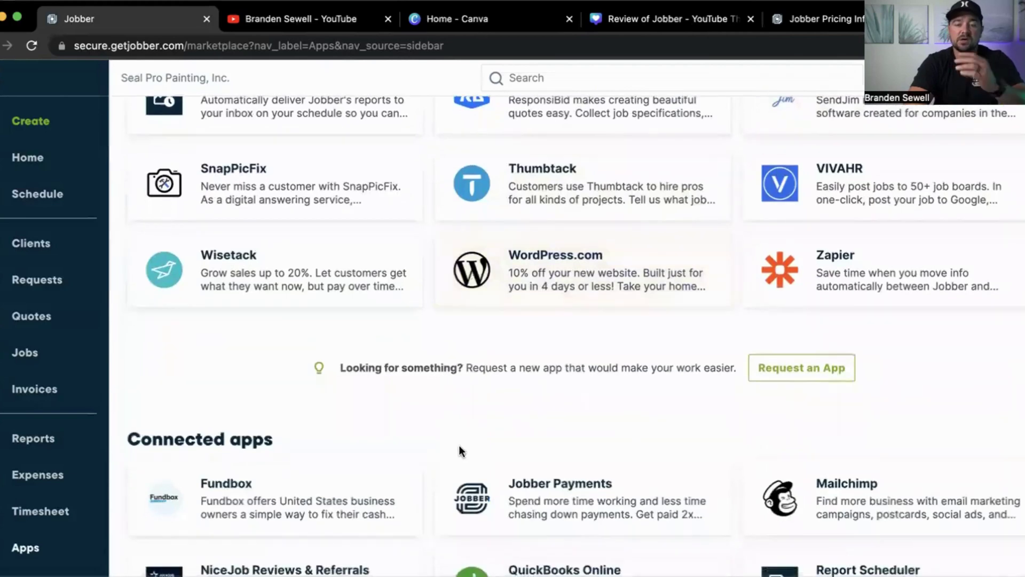
{"action": "scroll", "coordinate": [459, 451], "scroll_direction": "up", "scroll_amount": 10}
- Choose Settings from the account name dropdown to reach Seal Pro Painting's Company settings
{"action": "scroll", "coordinate": [460, 451], "scroll_direction": "up", "scroll_amount": 10}
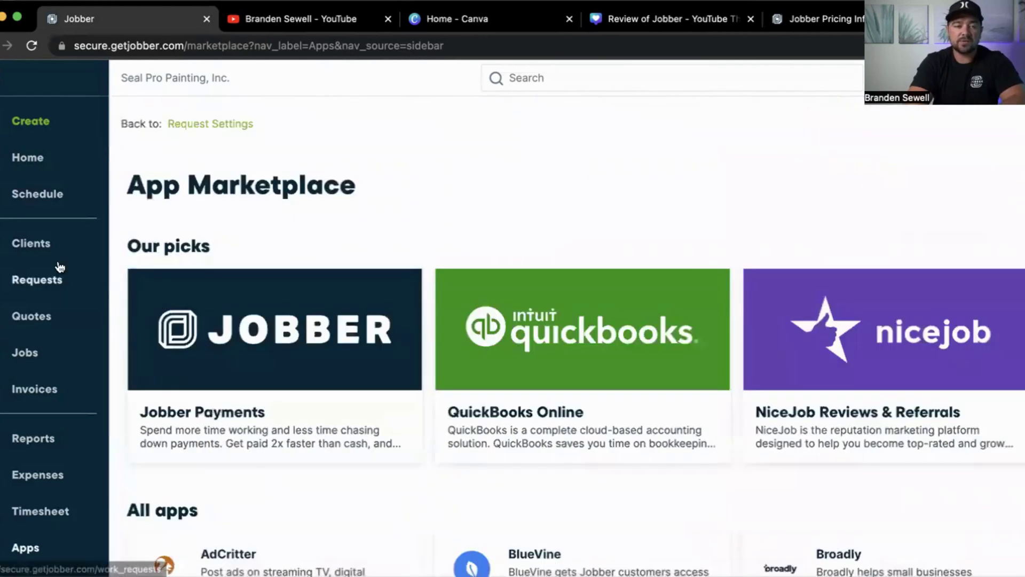
{"action": "left_click", "coordinate": [1004, 78]}
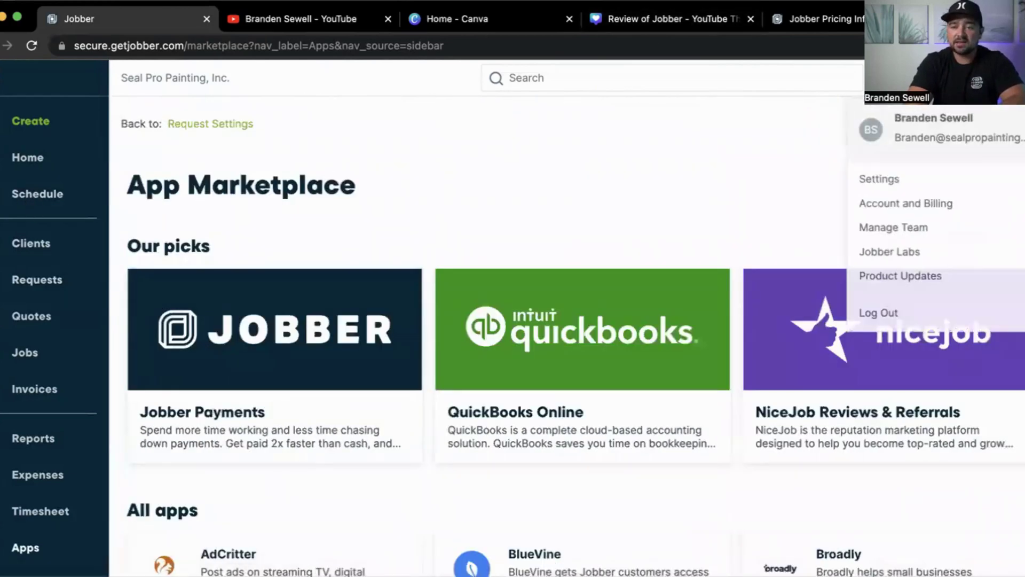
{"action": "left_click", "coordinate": [906, 188]}
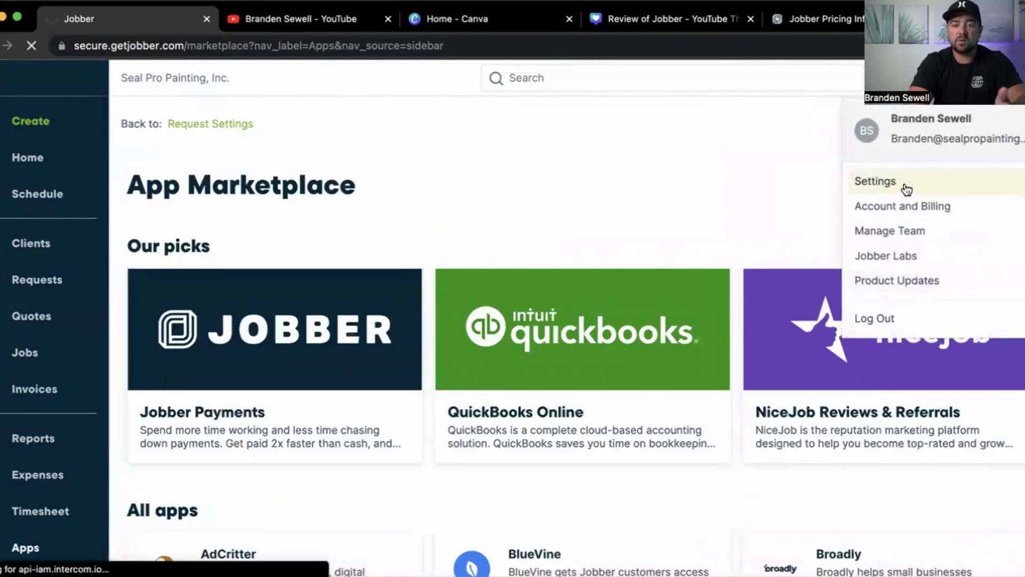